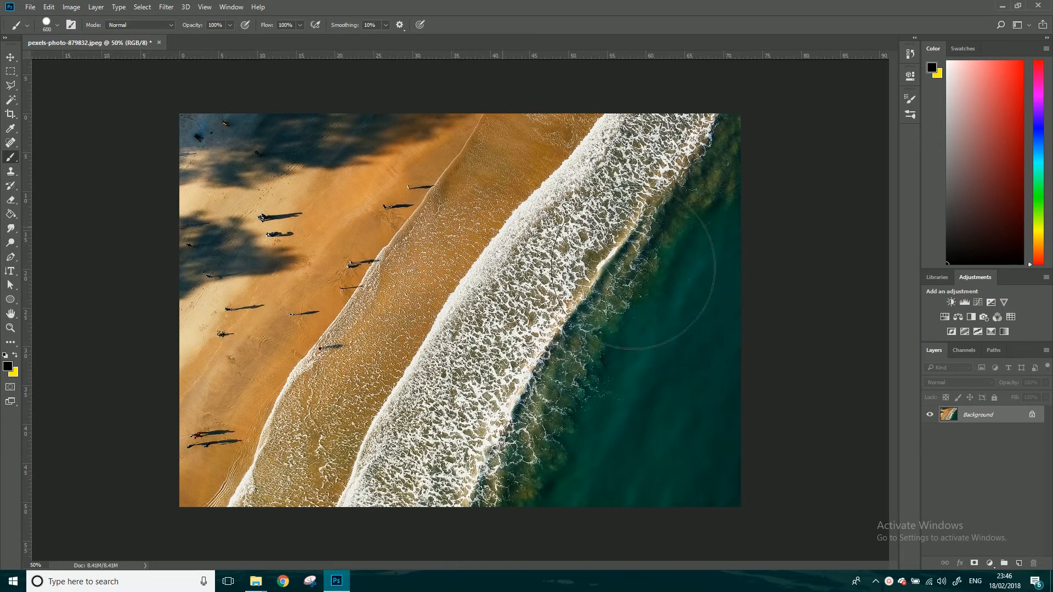
left_click(71, 7)
mouse_move(110, 35)
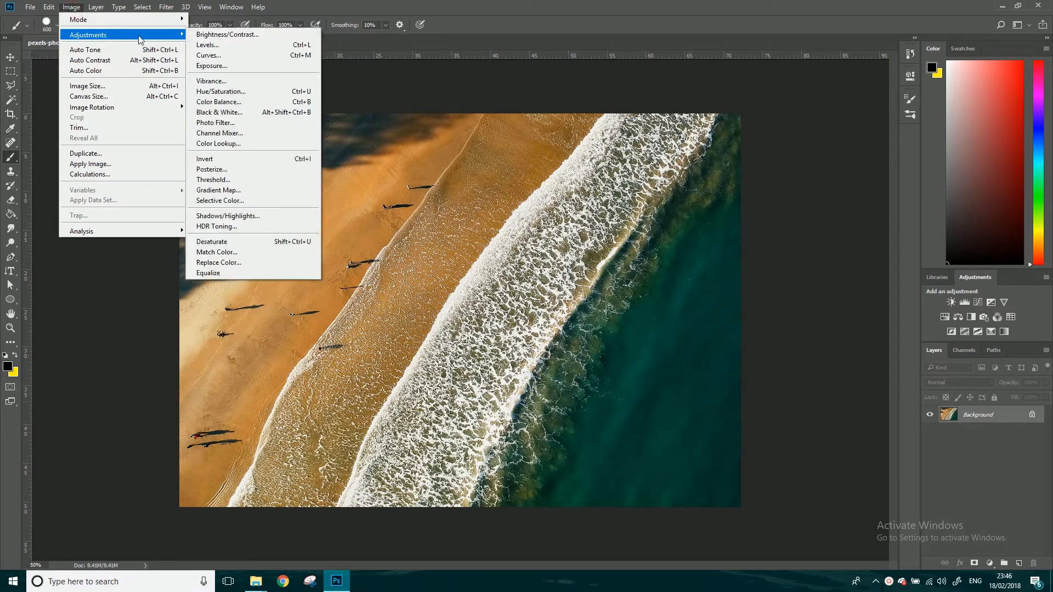
left_click(671, 3)
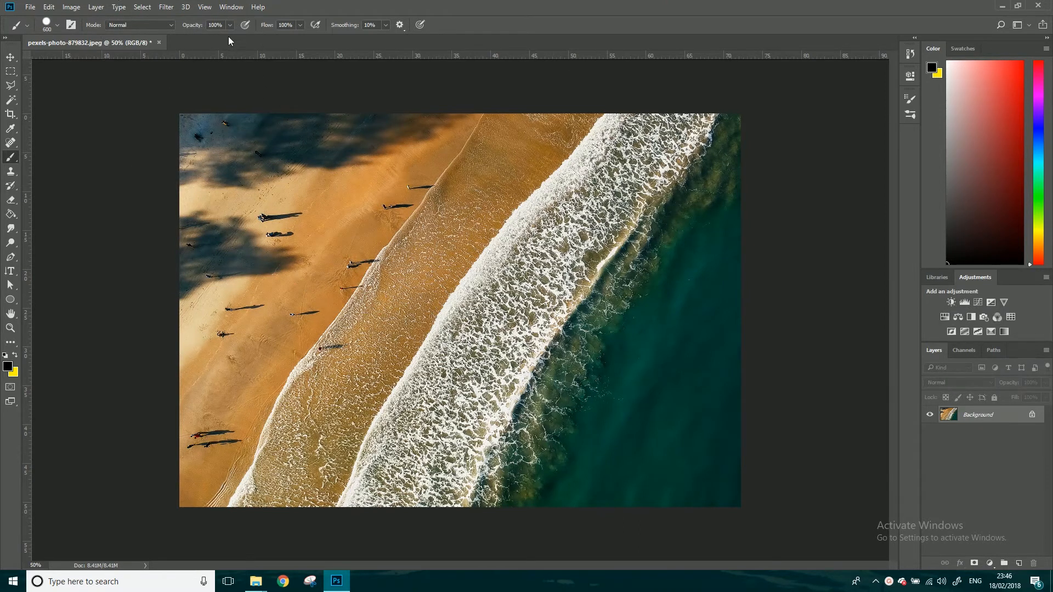
left_click(231, 7)
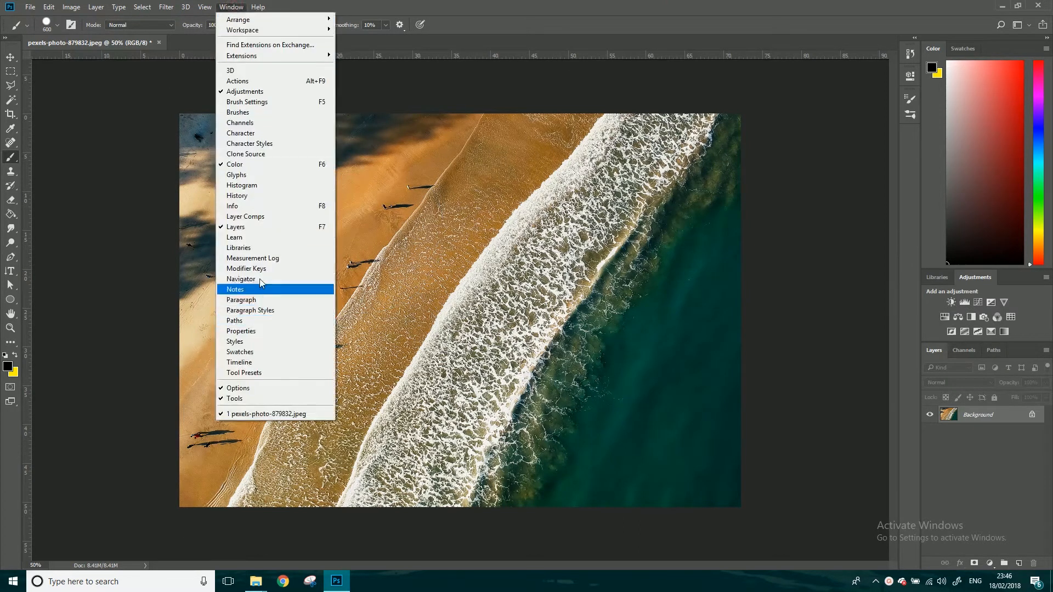
left_click(494, 10)
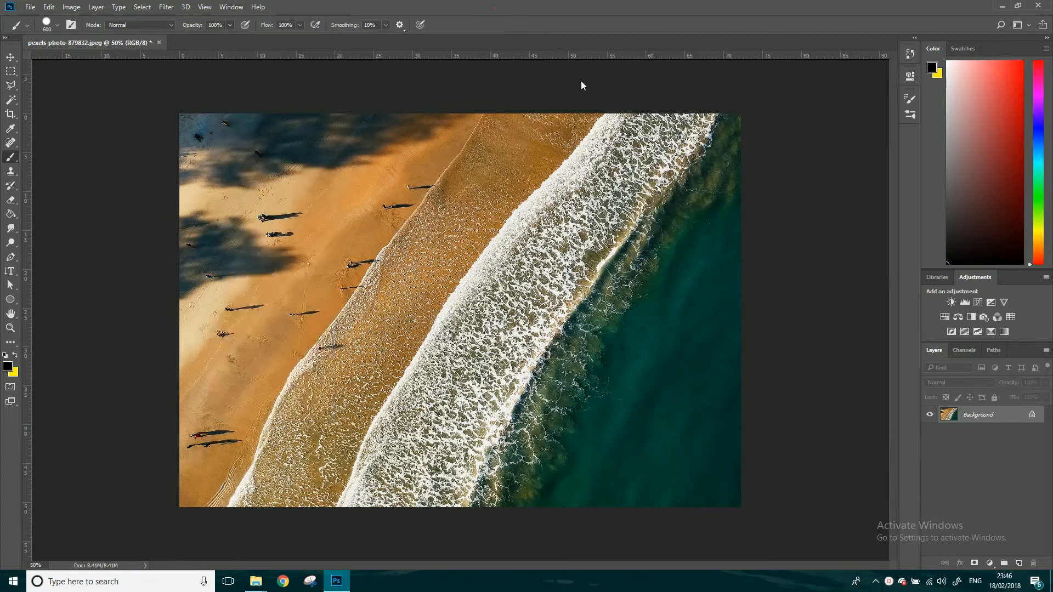
- Add a Levels adjustment layer with midtones at 1.96 and compare the photo with the layer hidden and shown
left_click(965, 301)
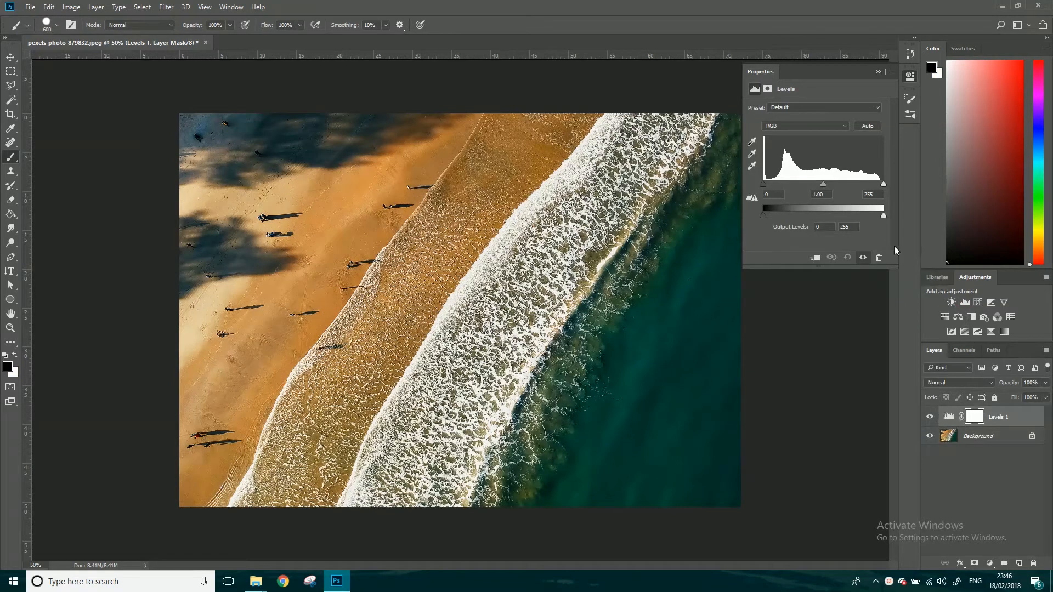
left_click_drag(822, 184, 794, 184)
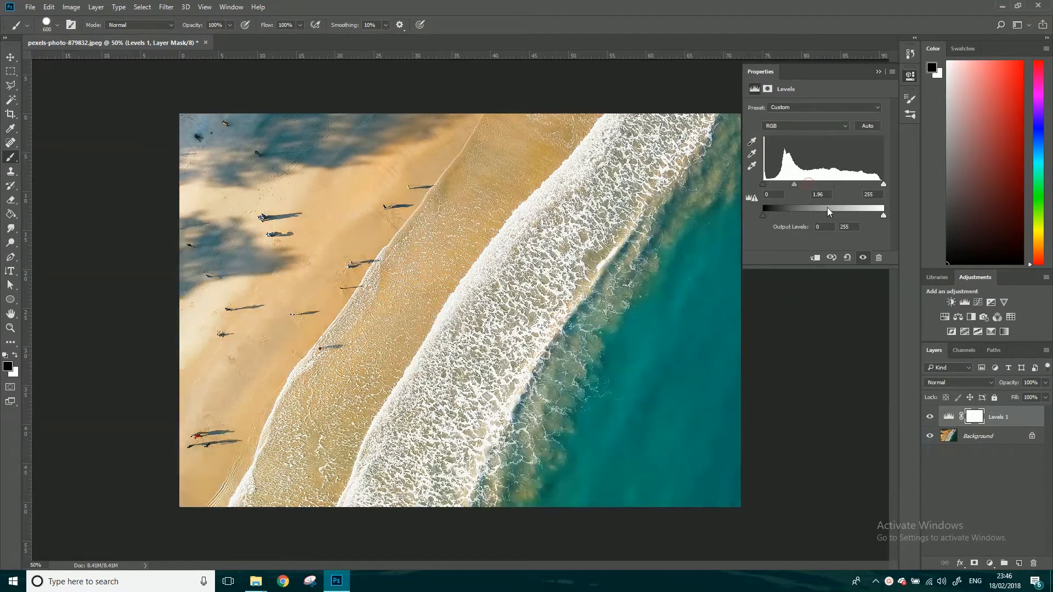
left_click(930, 417)
left_click(930, 417)
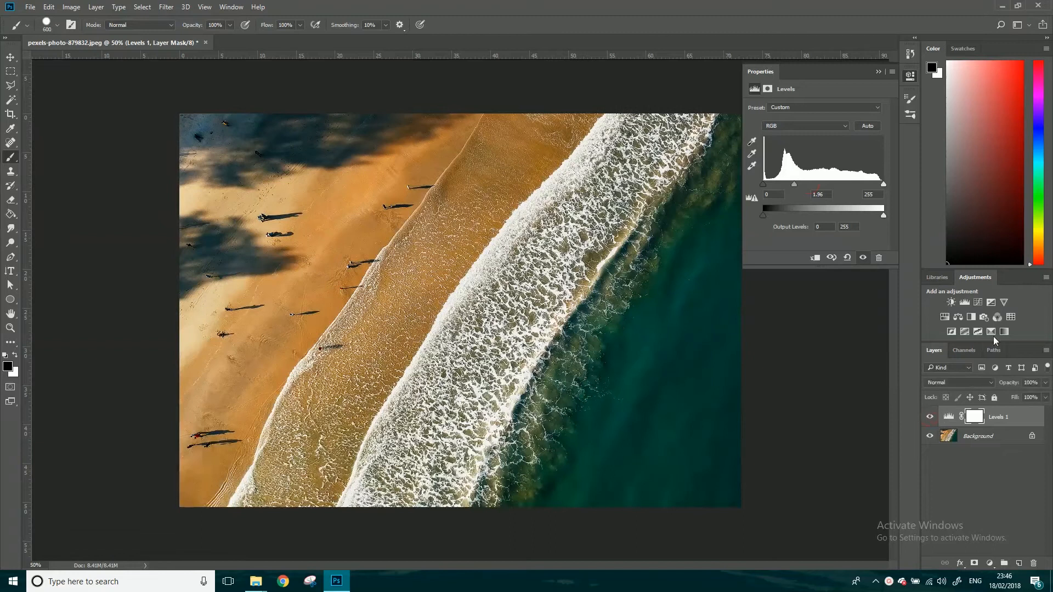
- Add a Brightness/Contrast adjustment layer with brightness at -106 and compare the photo with the layer hidden and shown
left_click(951, 302)
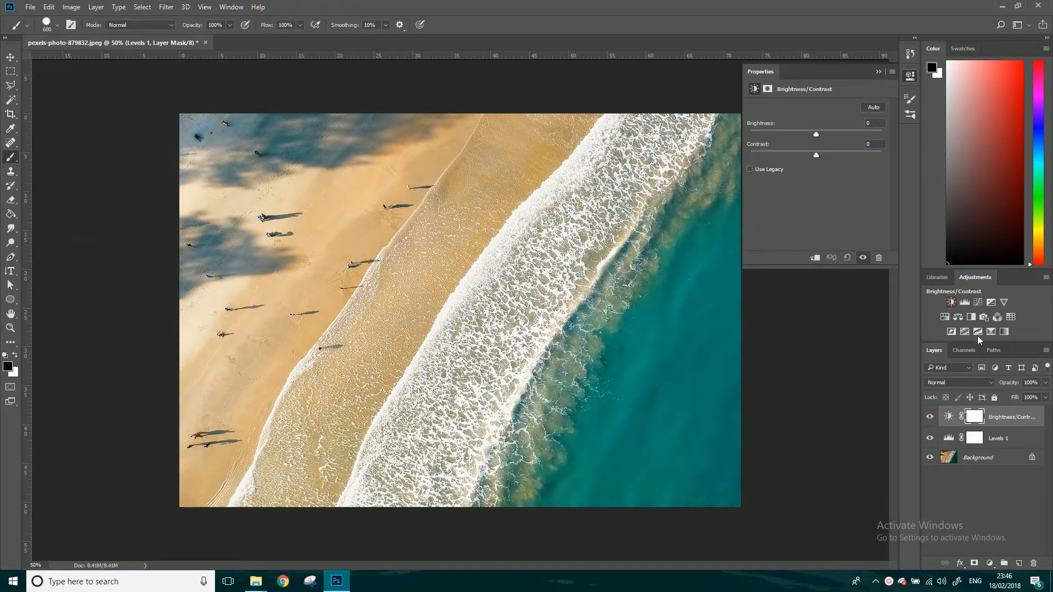
left_click_drag(816, 134, 769, 137)
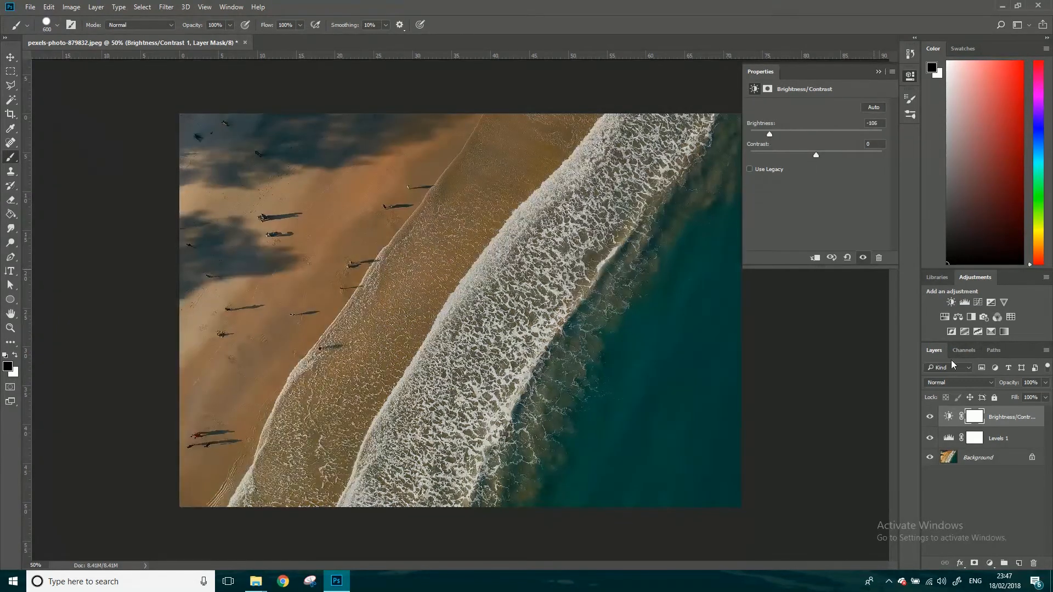
left_click(930, 417)
left_click(929, 418)
- Compare the photo with the Levels layer hidden and shown, and delete the Levels and Brightness/Contrast layers
left_click(930, 438)
left_click(931, 438)
left_click(1014, 440)
left_click_drag(1015, 441, 1033, 563)
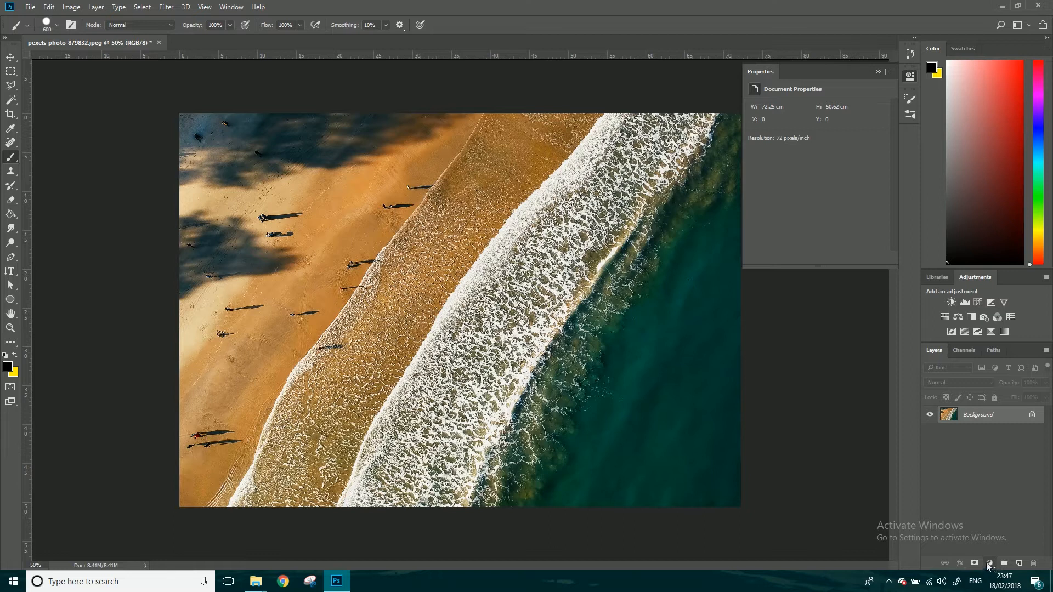
- Add a Curves adjustment layer above the Background and slightly raise the midtones of its Red channel
left_click(988, 563)
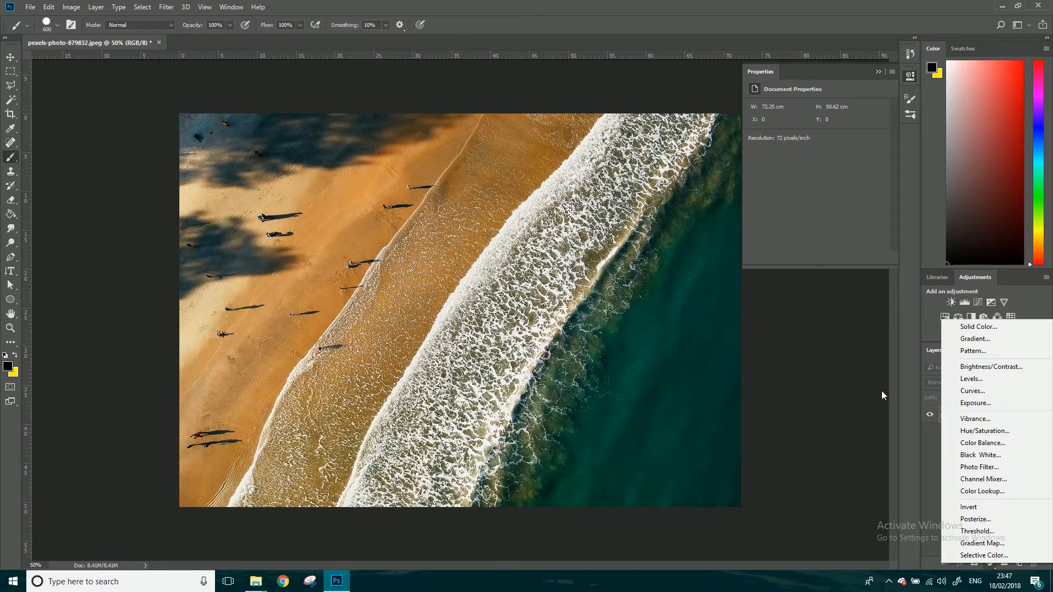
left_click(986, 391)
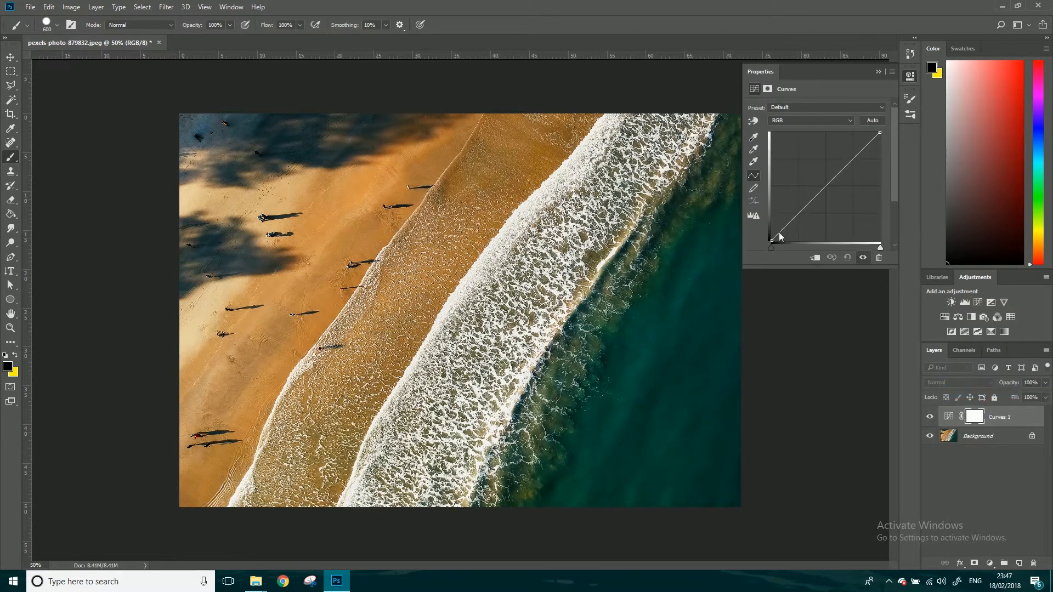
left_click(797, 214)
left_click_drag(801, 214, 796, 123)
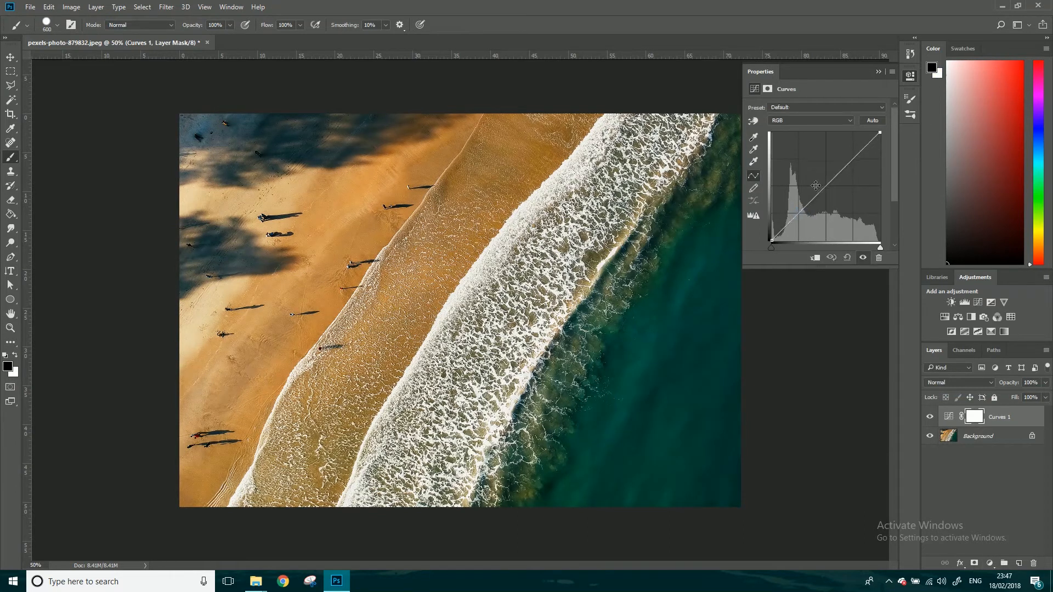
left_click(794, 120)
left_click(788, 136)
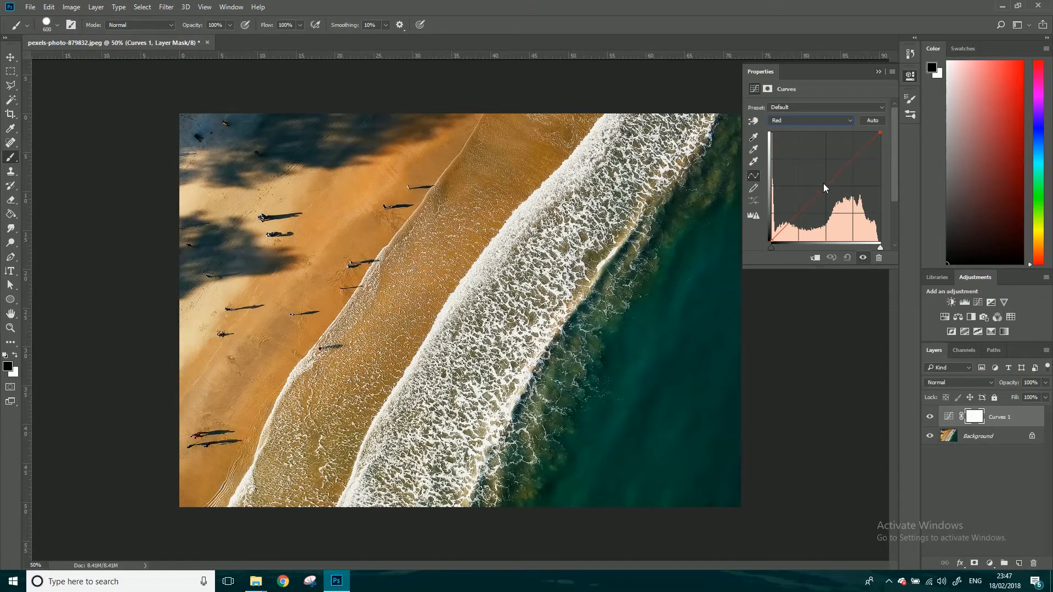
mouse_move(821, 182)
left_mouse_down()
mouse_move(814, 177)
mouse_move(824, 179)
left_mouse_up()
- Lower the midtones of the Curves layer's Blue channel and compare the photo with the layer hidden and shown
left_click(831, 116)
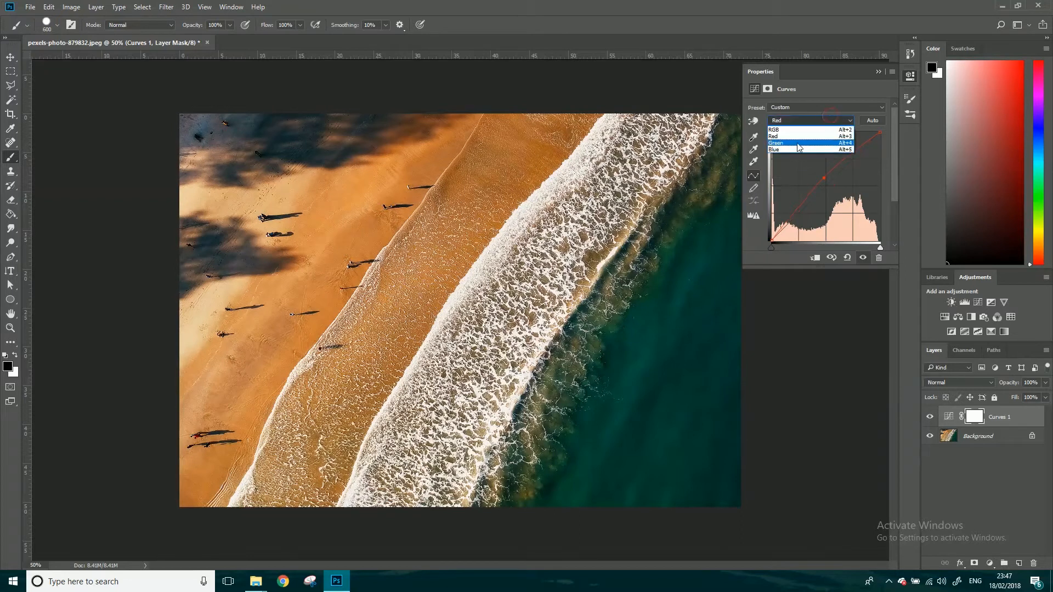
left_click(798, 145)
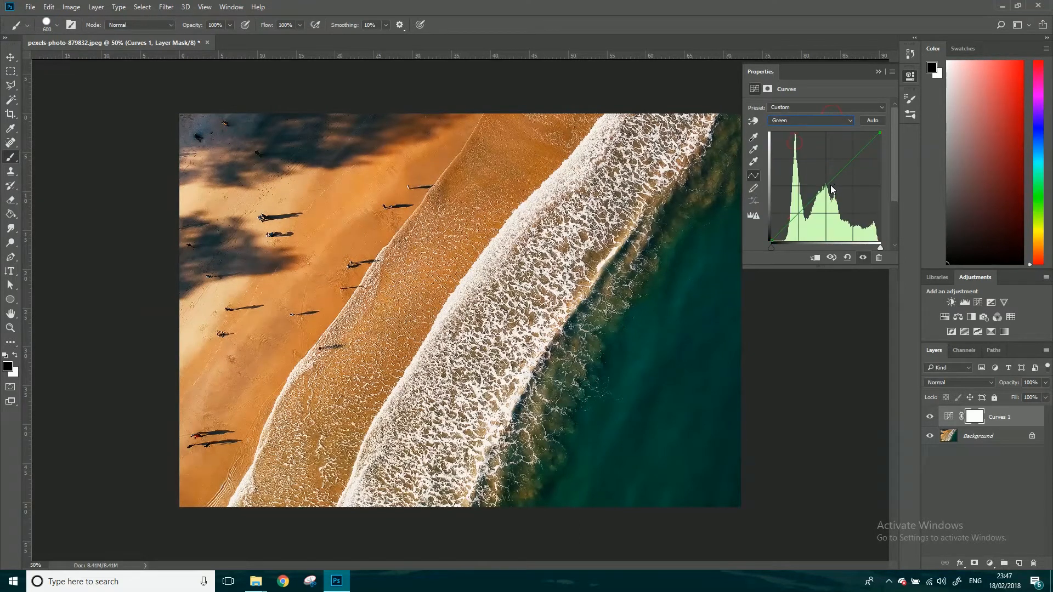
left_click(823, 122)
left_click(798, 148)
left_click_drag(832, 186, 834, 188)
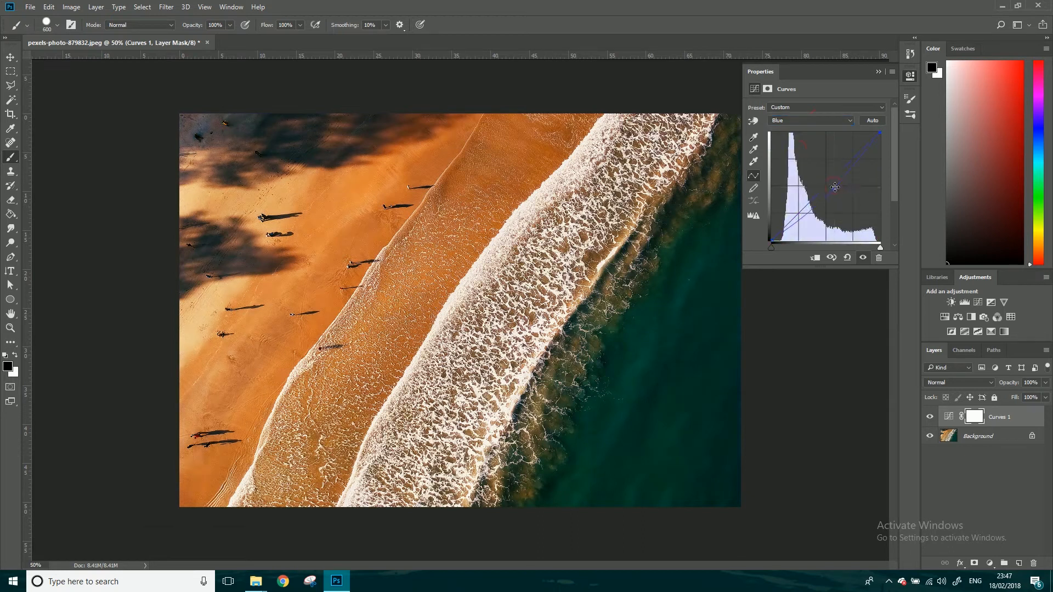
left_click(958, 467)
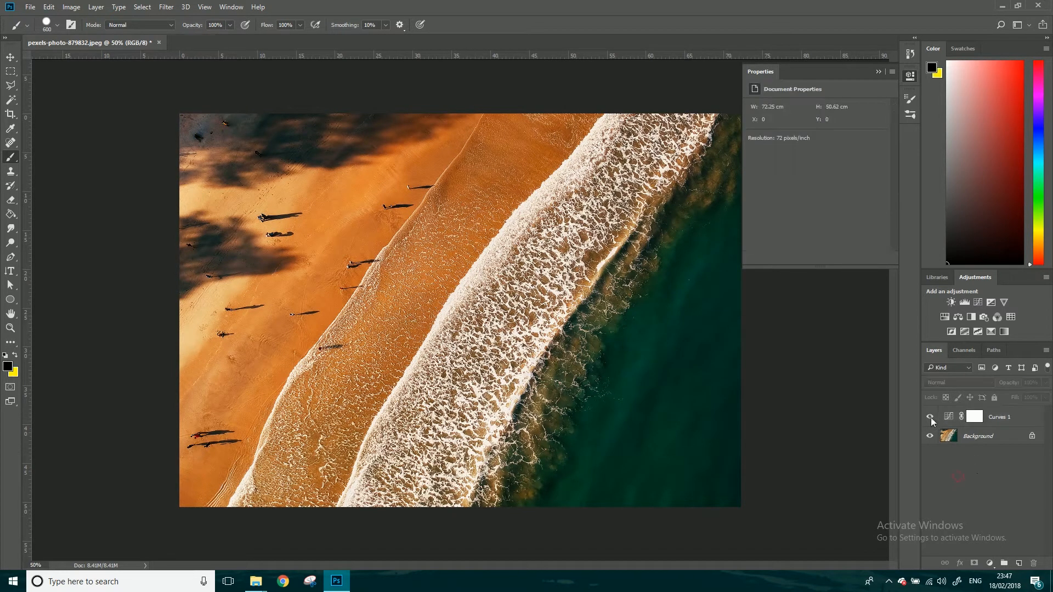
left_click(930, 418)
left_click(930, 418)
- Add a Levels adjustment layer above Curves with the midtones at 0.94 and the white input level at 232
left_click(989, 563)
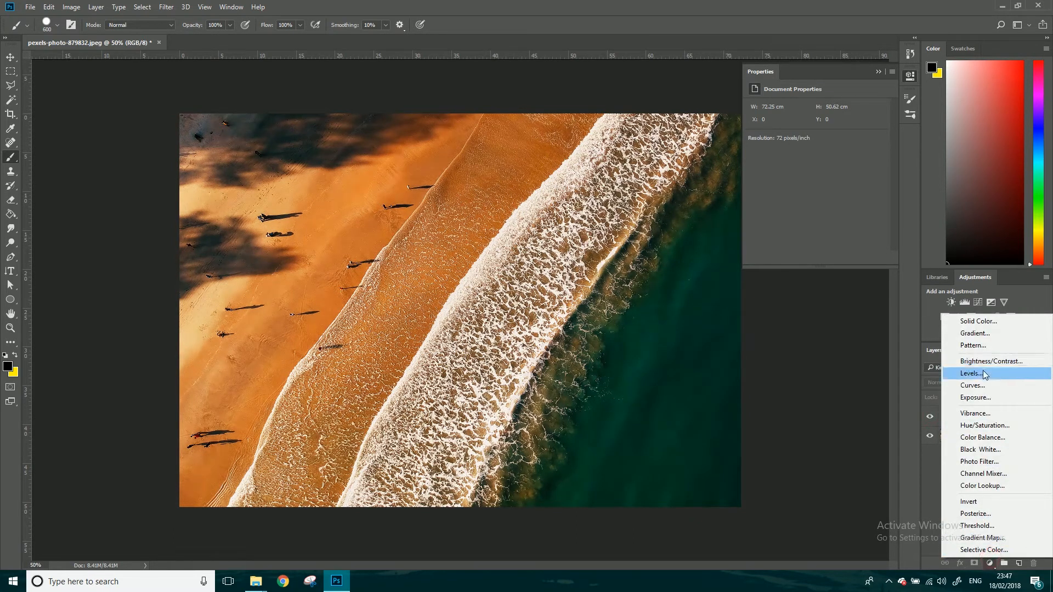
left_click(979, 371)
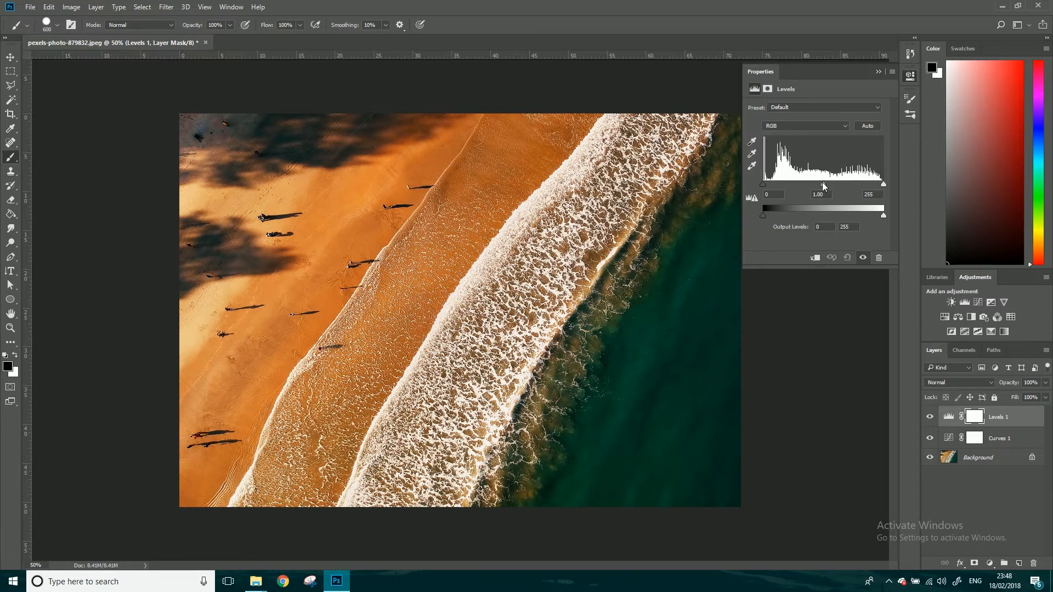
mouse_move(821, 186)
left_mouse_down()
mouse_move(810, 185)
mouse_move(872, 184)
left_mouse_up()
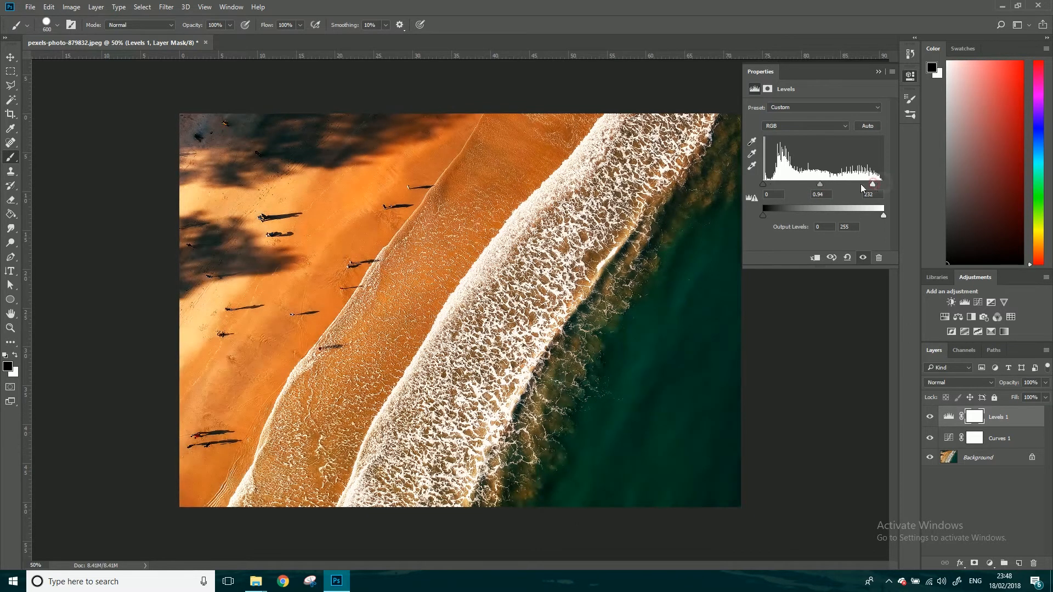
left_click(981, 507)
- Add a Vibrance adjustment layer on top and strongly increase its vibrance
left_click(989, 563)
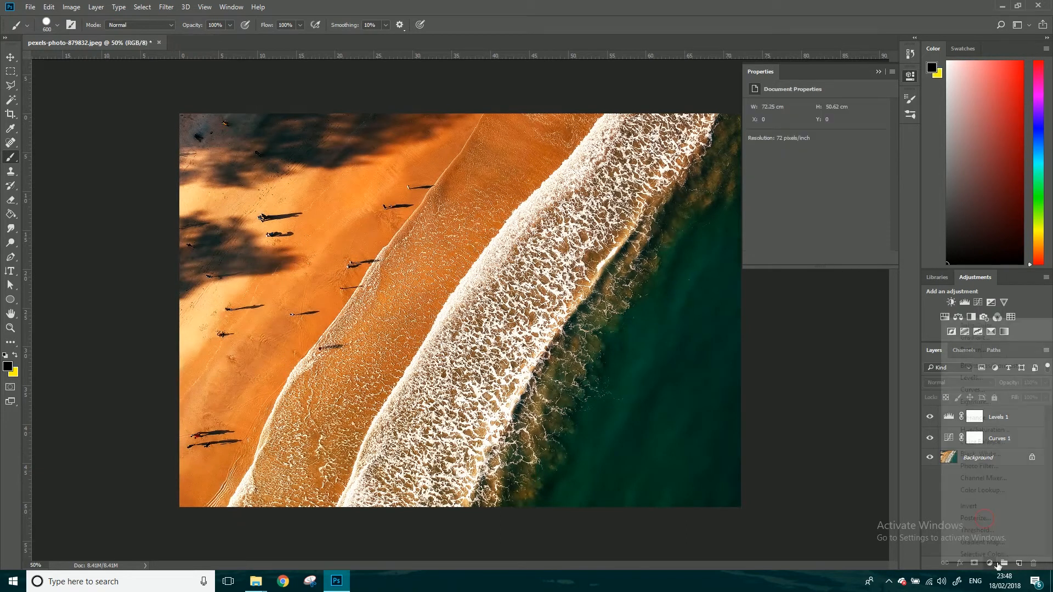
left_click(981, 418)
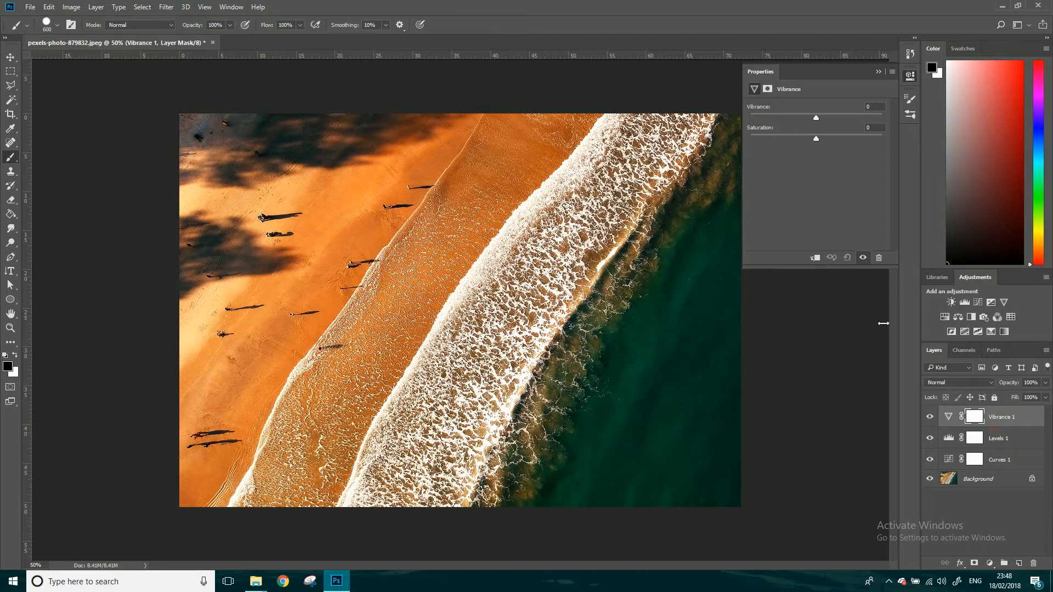
left_click_drag(816, 117, 858, 118)
left_click(993, 507)
- Add a Hue/Saturation adjustment layer on top with the master hue shifted to -19
left_click(989, 563)
left_click(1010, 427)
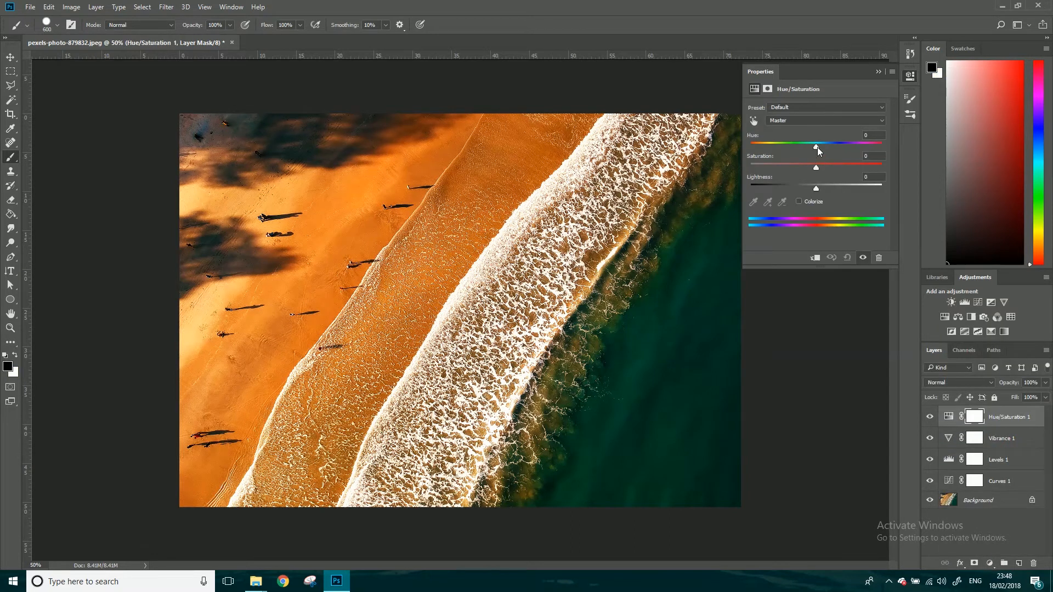
left_click_drag(812, 147, 804, 147)
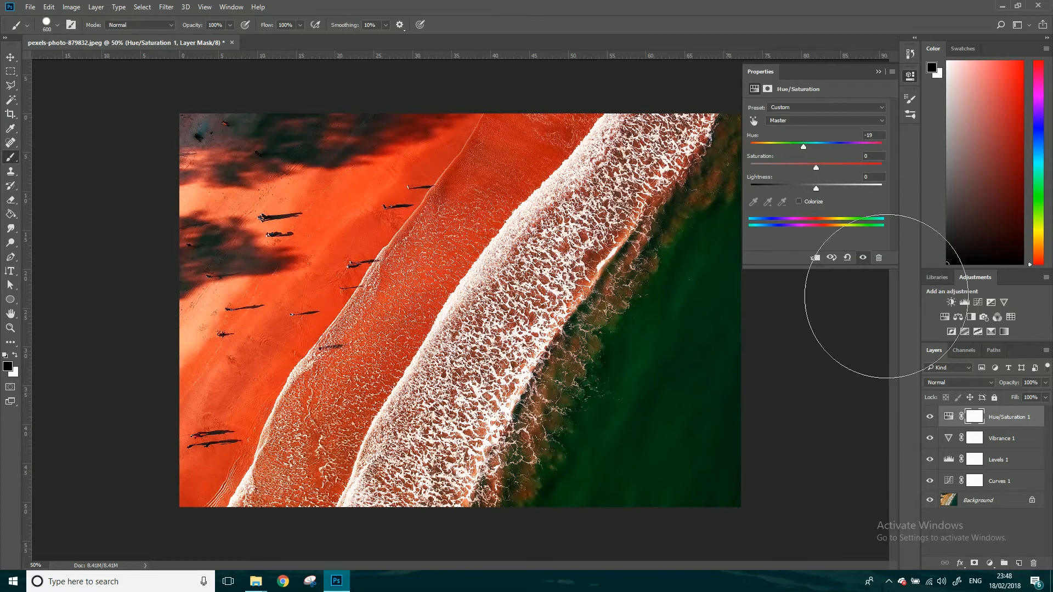
left_click(996, 531)
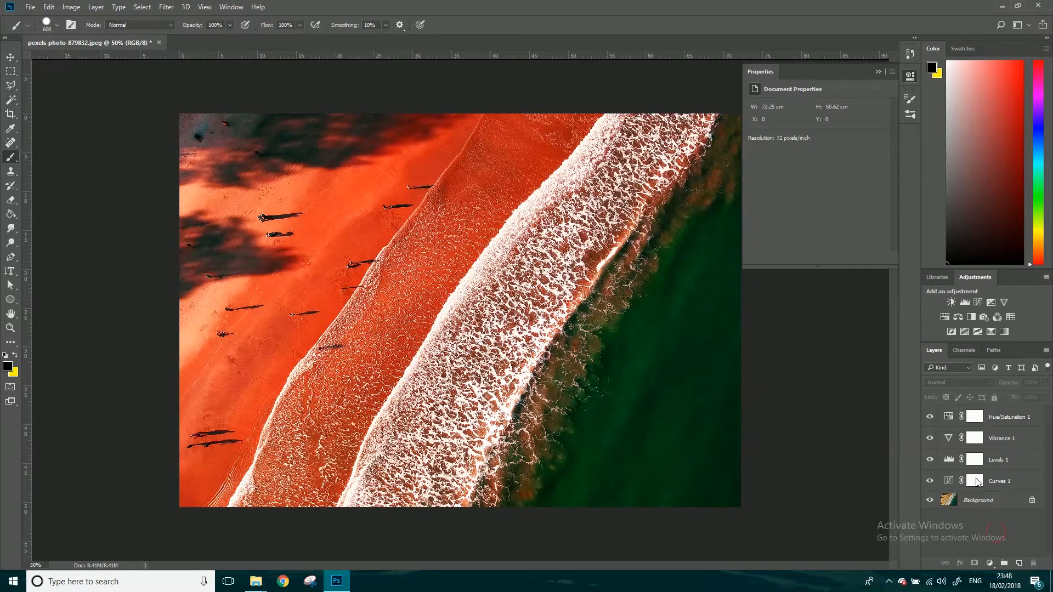
- Select the Background layer and compare the photo with the Curves layer hidden and shown
left_click(975, 506)
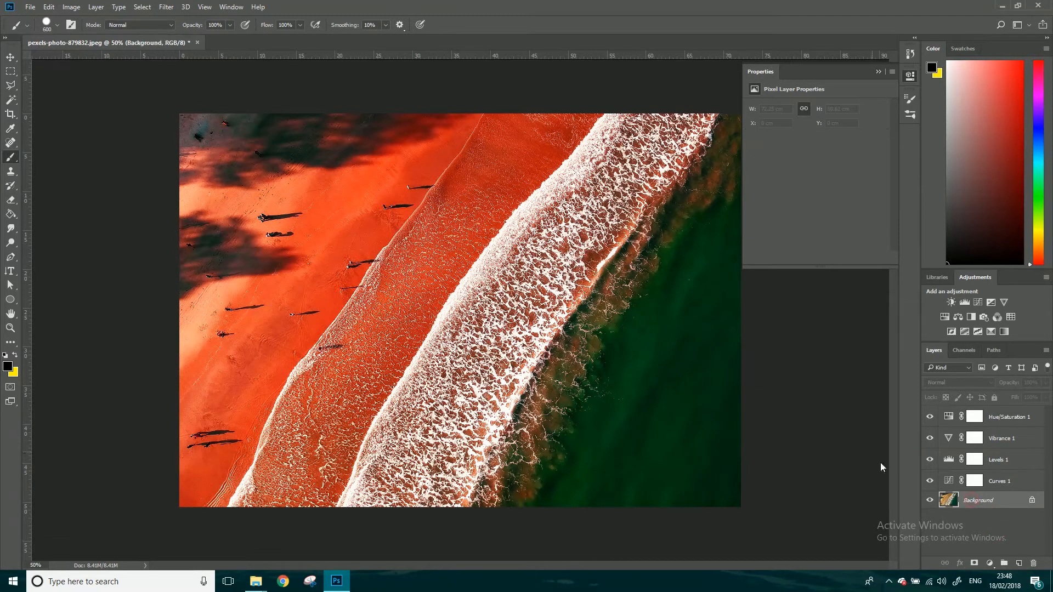
left_click(71, 7)
left_click(399, 4)
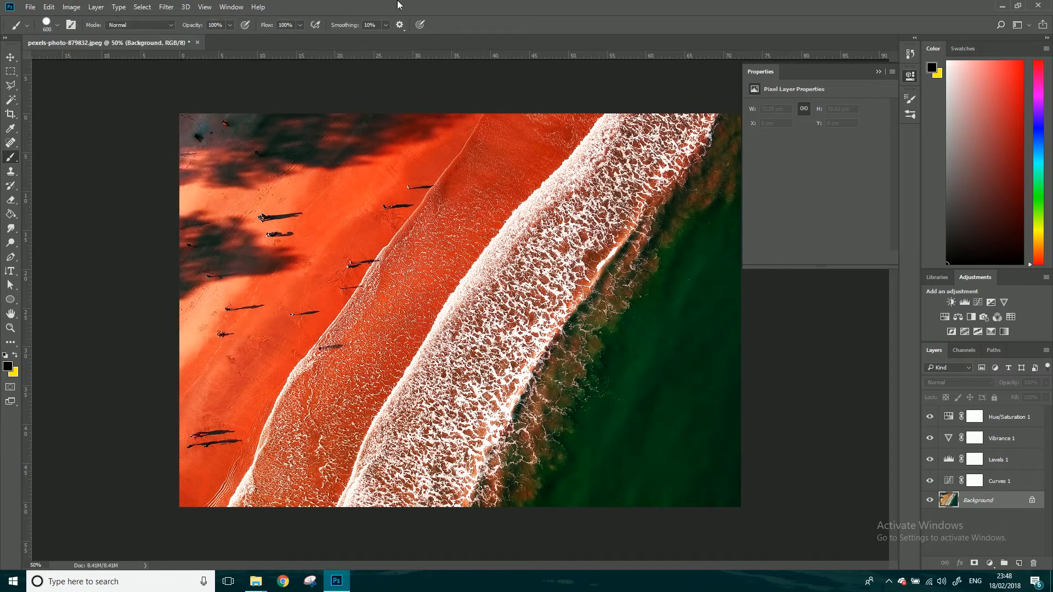
left_click(930, 481)
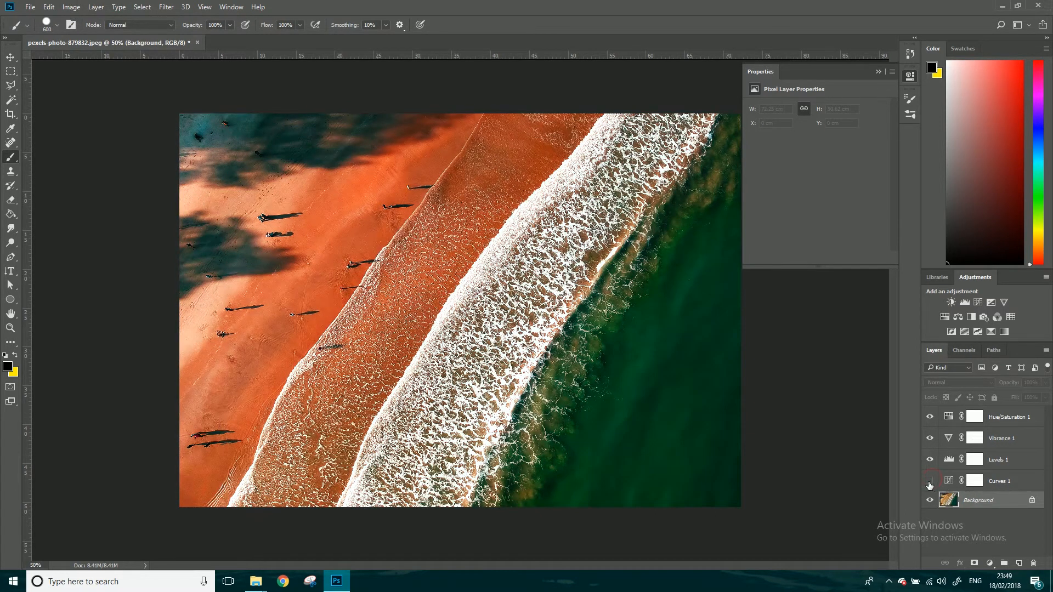
left_click(930, 481)
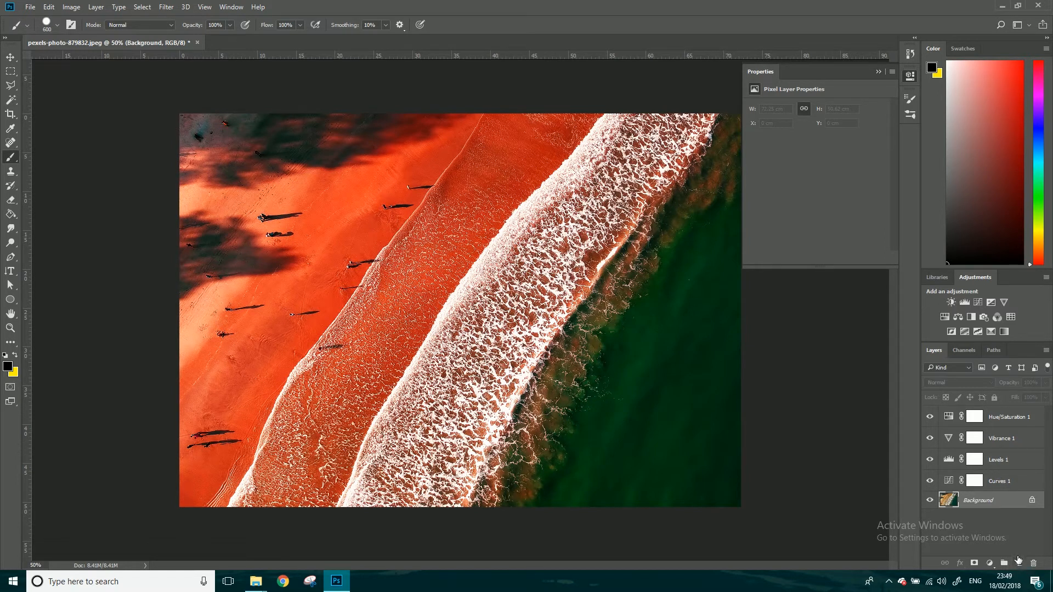
- Add the horizontal text "Miami Beach" over the upper part of the sand with the Horizontal Type tool
left_click(10, 270)
left_click(11, 272)
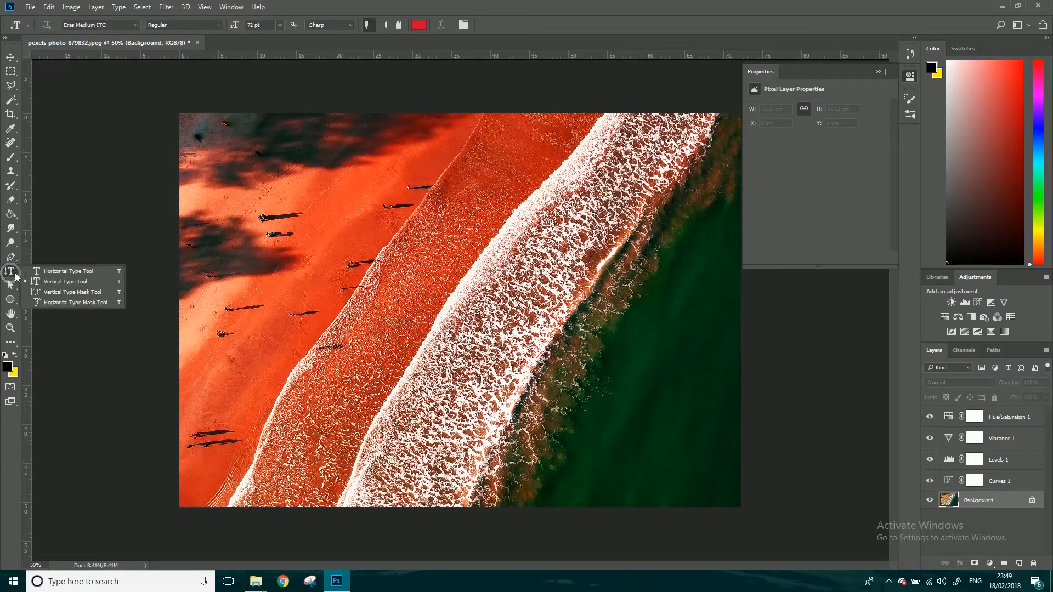
left_click(44, 272)
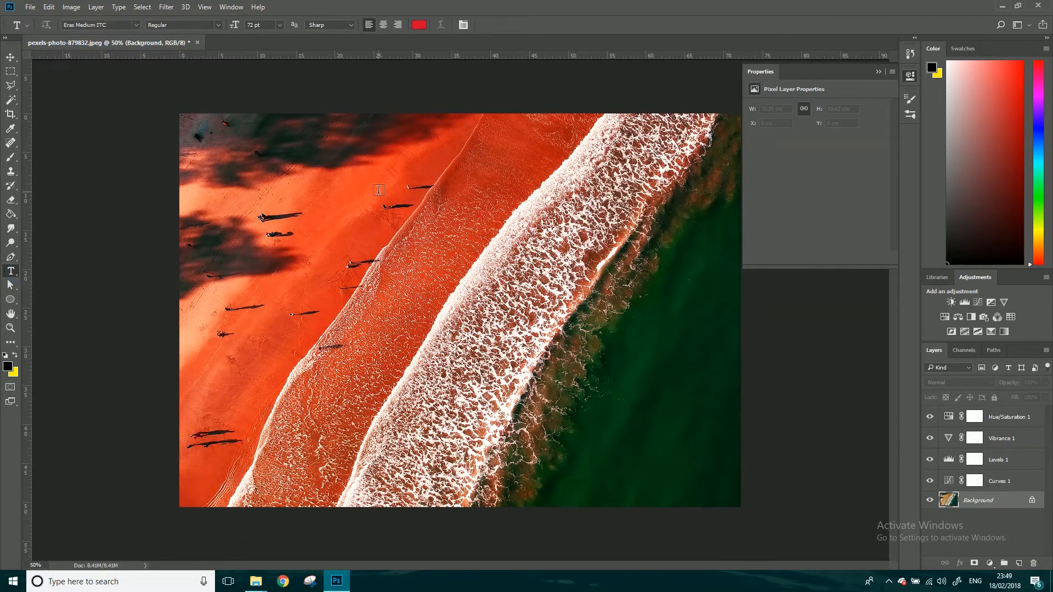
left_click(289, 180)
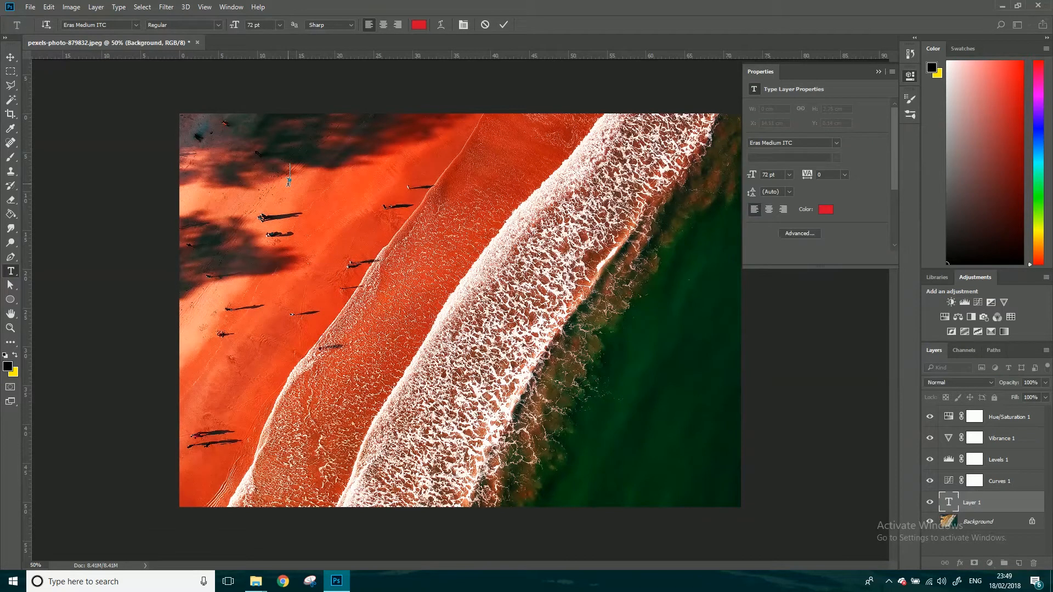
type("Miami Beach")
- Change the colour of the whole "Miami Beach" text to white
left_click_drag(403, 172, 290, 174)
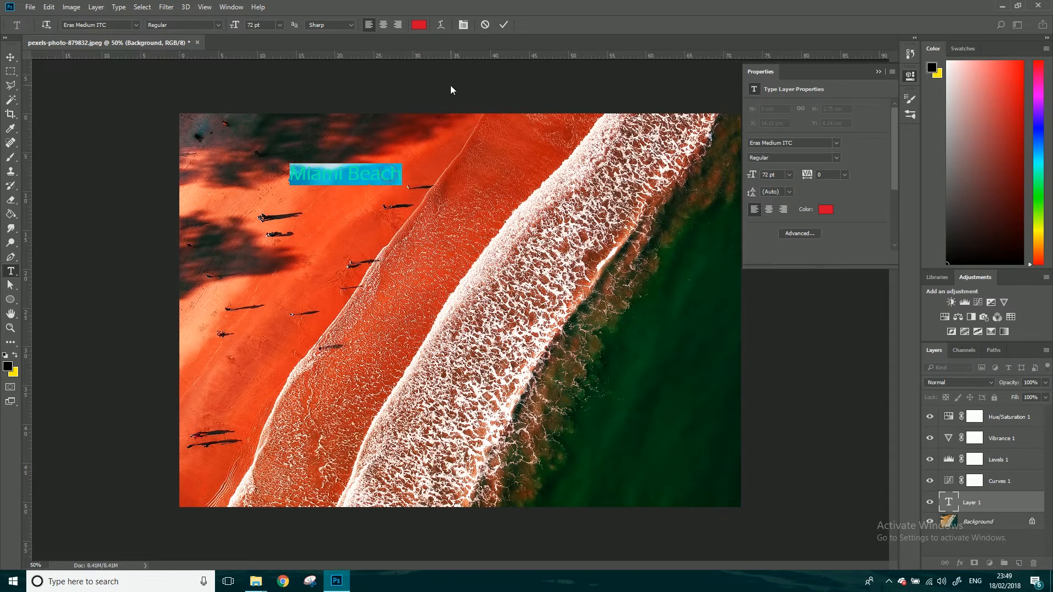
left_click(417, 24)
left_click(429, 167)
left_click(387, 154)
left_click(626, 145)
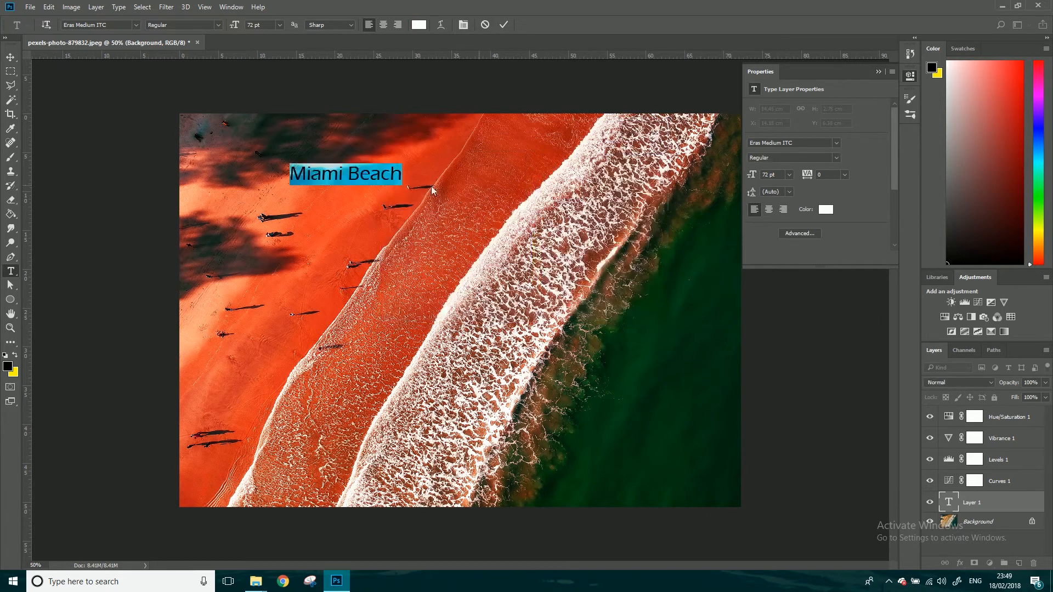
- Scale the "Miami Beach" text up proportionally to about 228% and apply the transformation
left_click(281, 25)
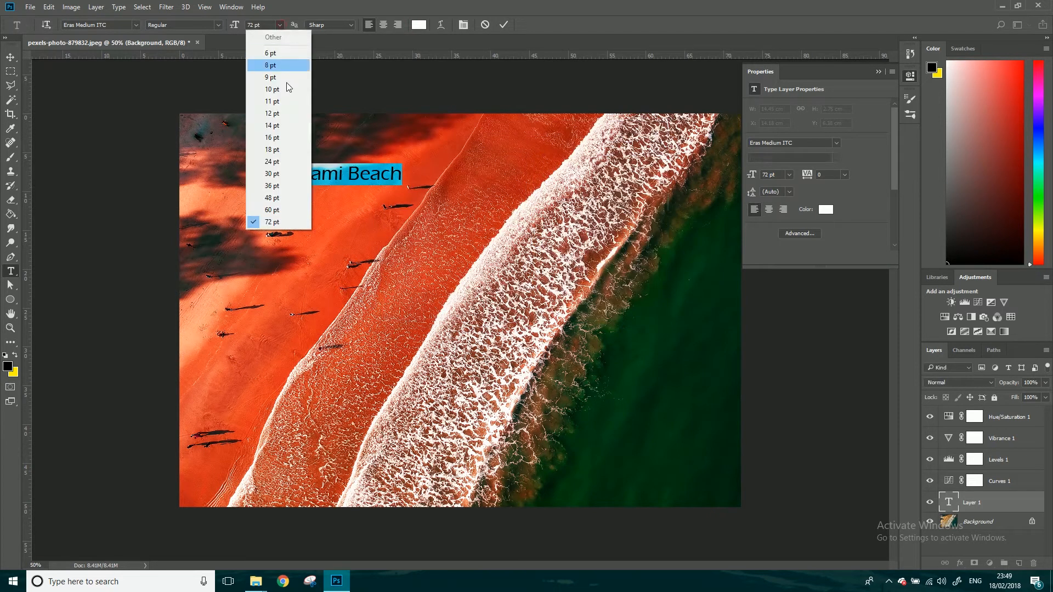
left_click(10, 57)
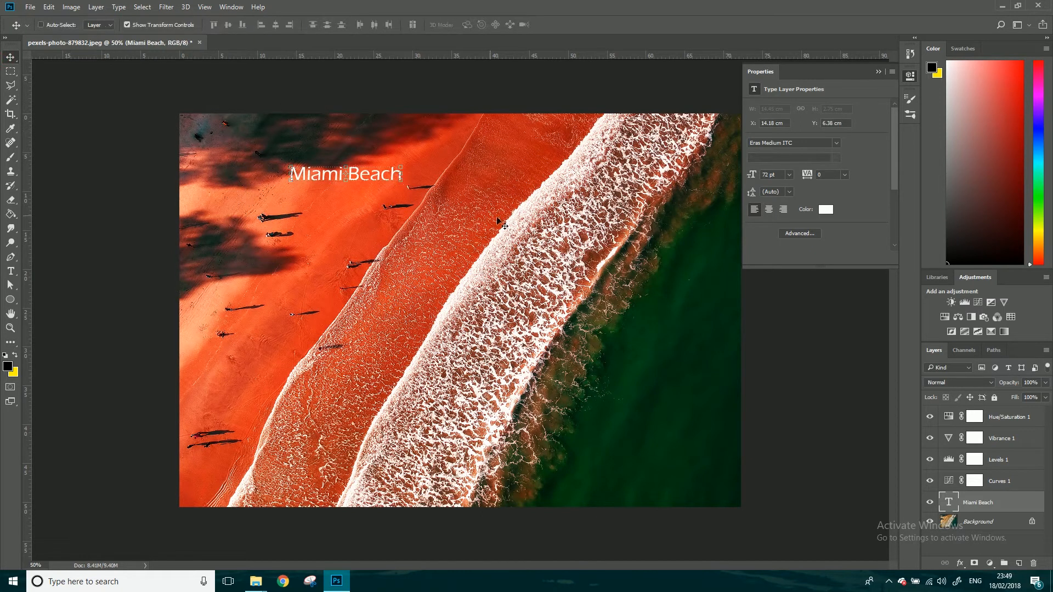
left_click_drag(400, 174, 510, 175)
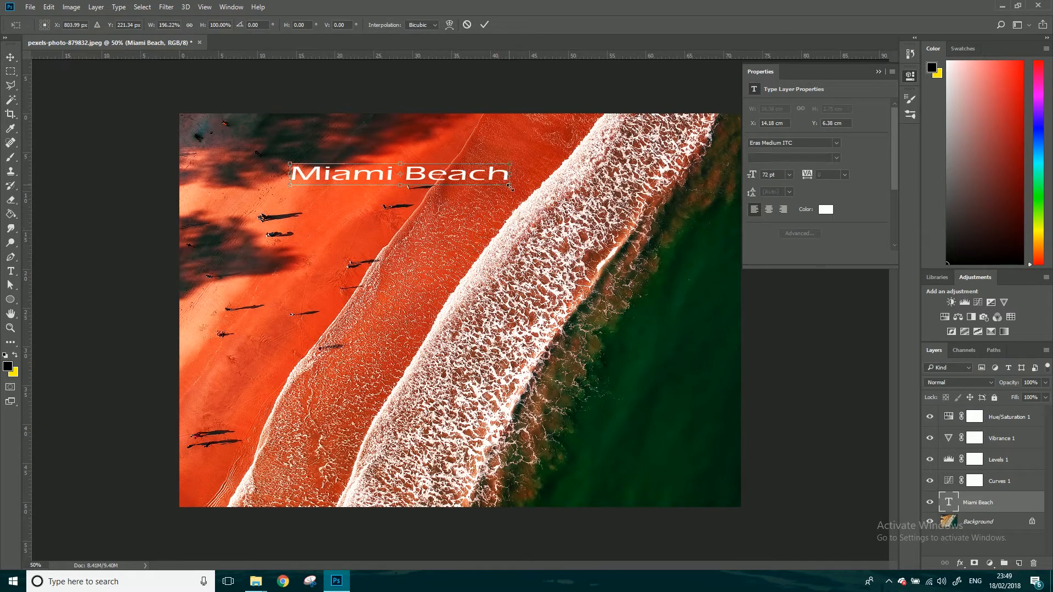
key("ctrl+z")
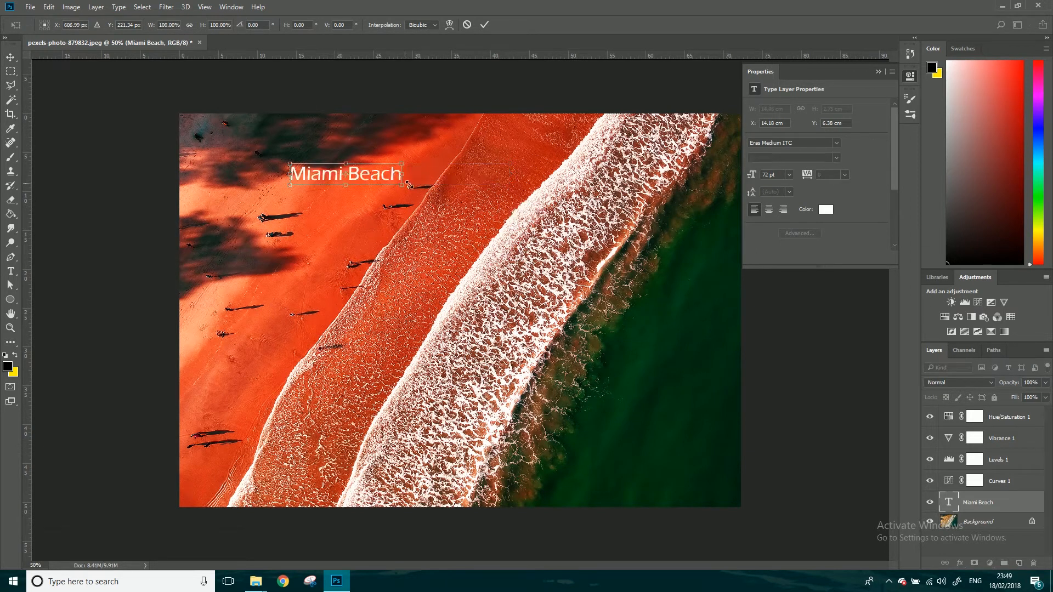
left_click_drag(401, 185, 530, 220)
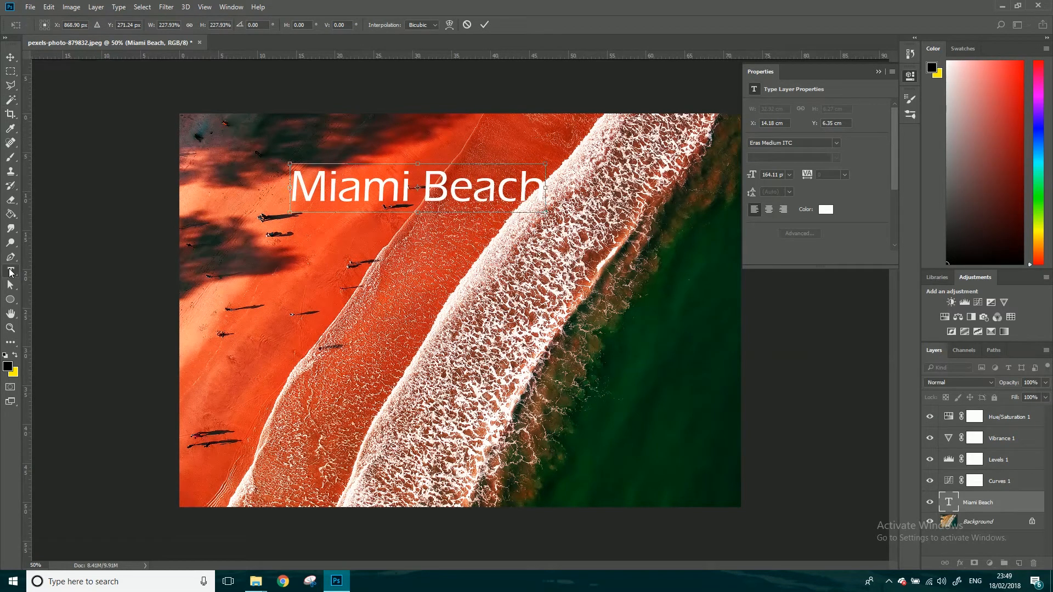
left_click(21, 271)
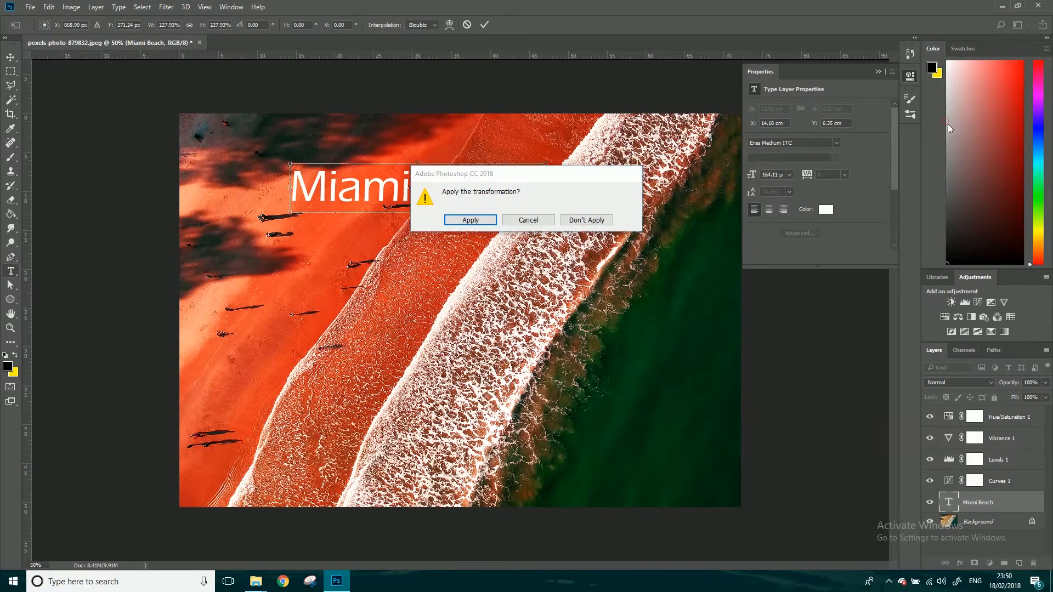
left_click(482, 220)
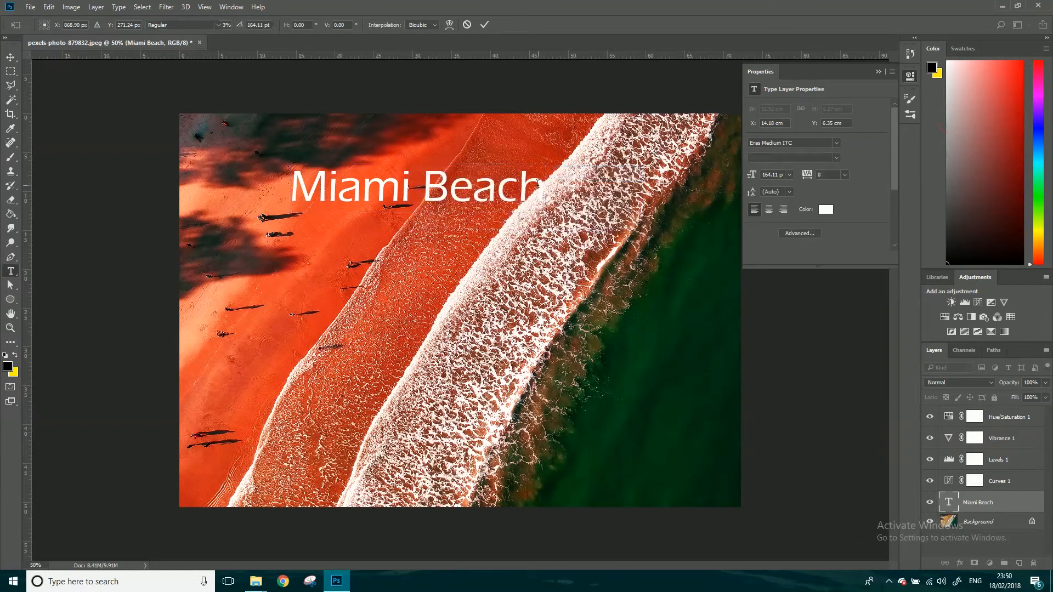
- Recolour the whole "Miami Beach" text bright blue and move it slightly up and to the right on the photo
left_click_drag(543, 187, 269, 187)
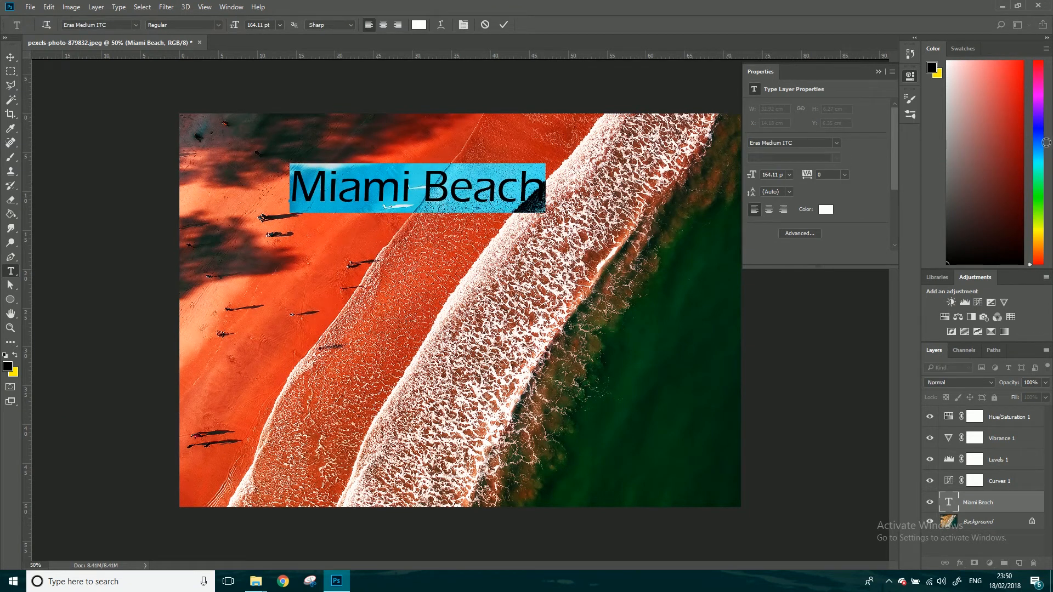
left_click(1037, 149)
left_click(1002, 127)
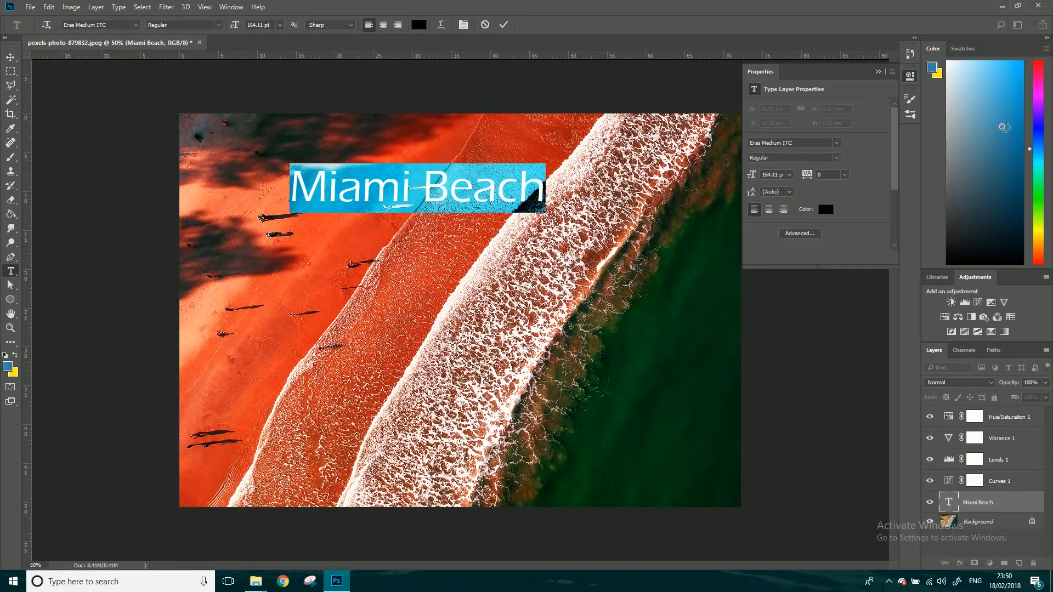
left_click(1020, 65)
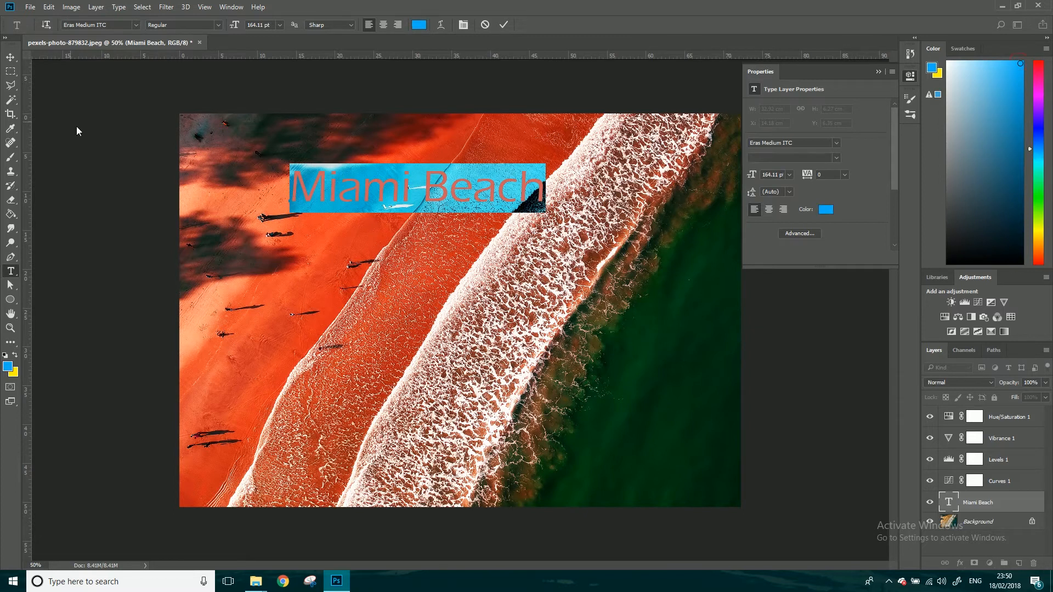
left_click(10, 58)
left_click_drag(459, 197, 497, 177)
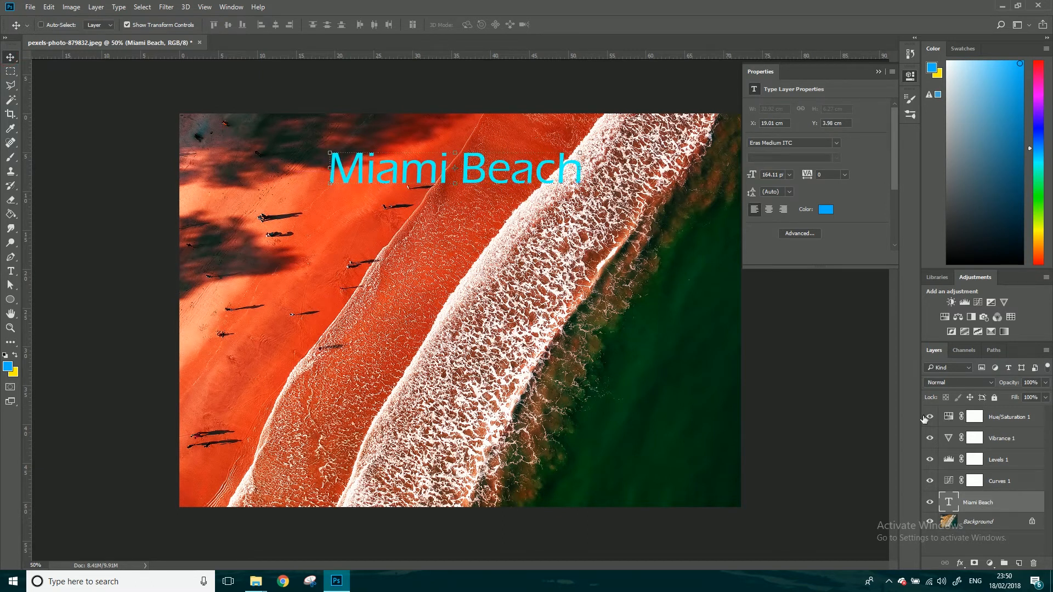
- Move the "Miami Beach" layer above all adjustment layers and select the four adjustments from Hue/Saturation 1 to Curves 1
left_click_drag(980, 503, 986, 416)
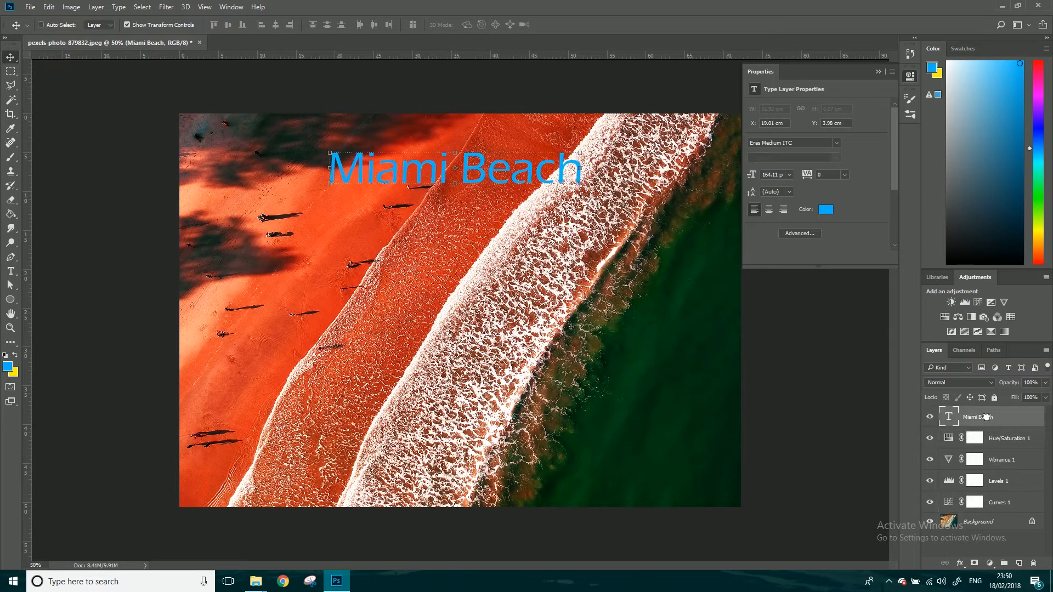
left_click_drag(998, 424, 1003, 500)
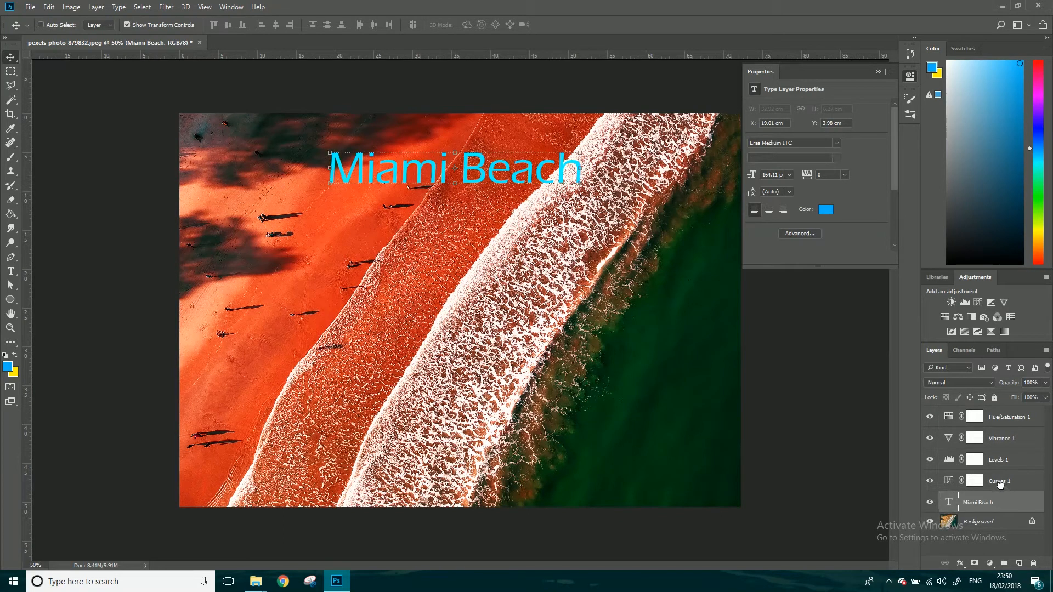
left_click_drag(982, 495, 994, 421)
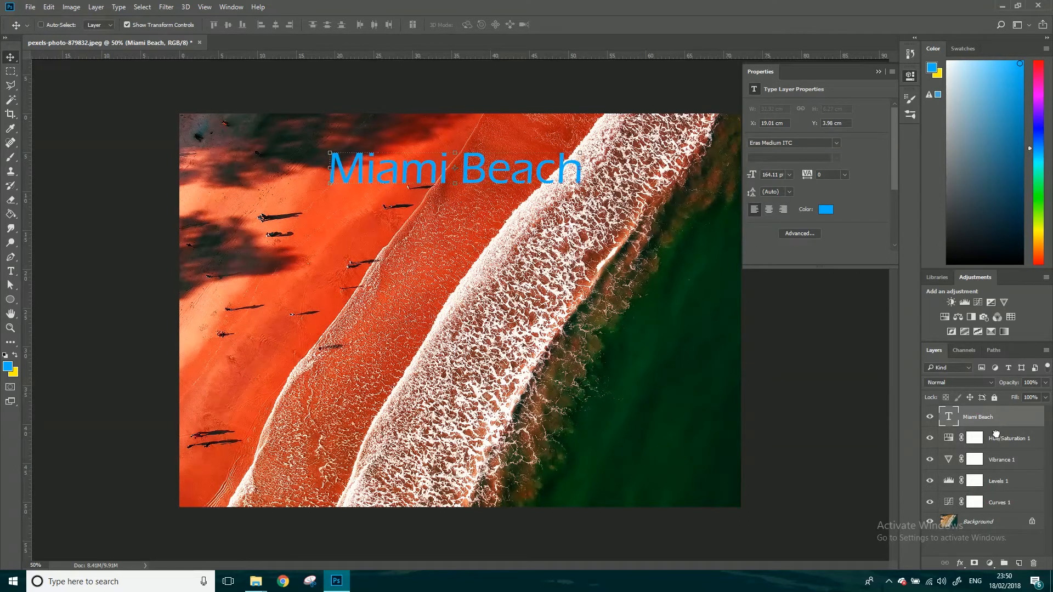
left_click(999, 437)
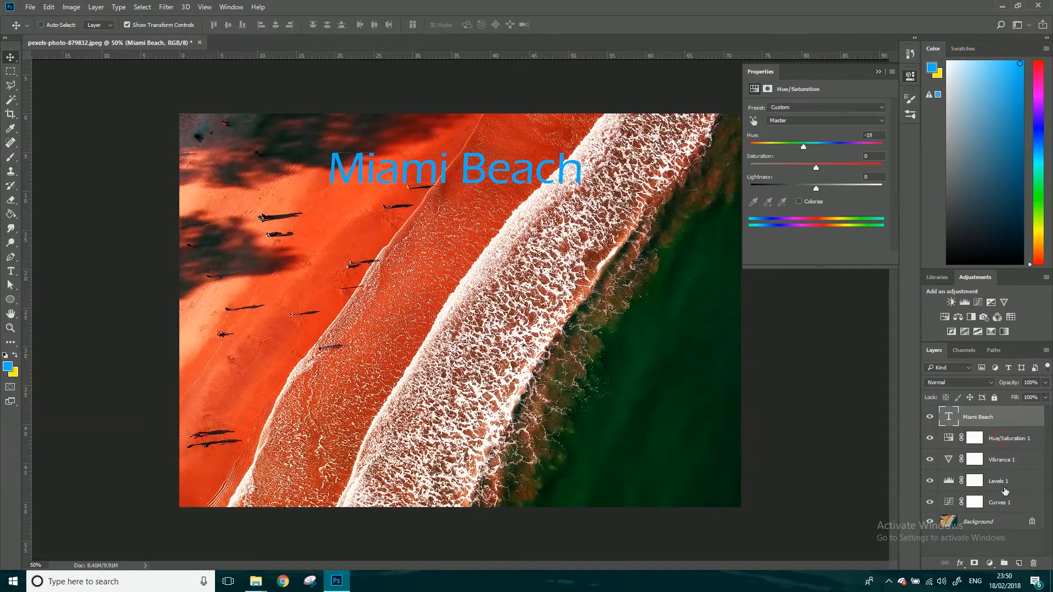
left_click(999, 504, "shift")
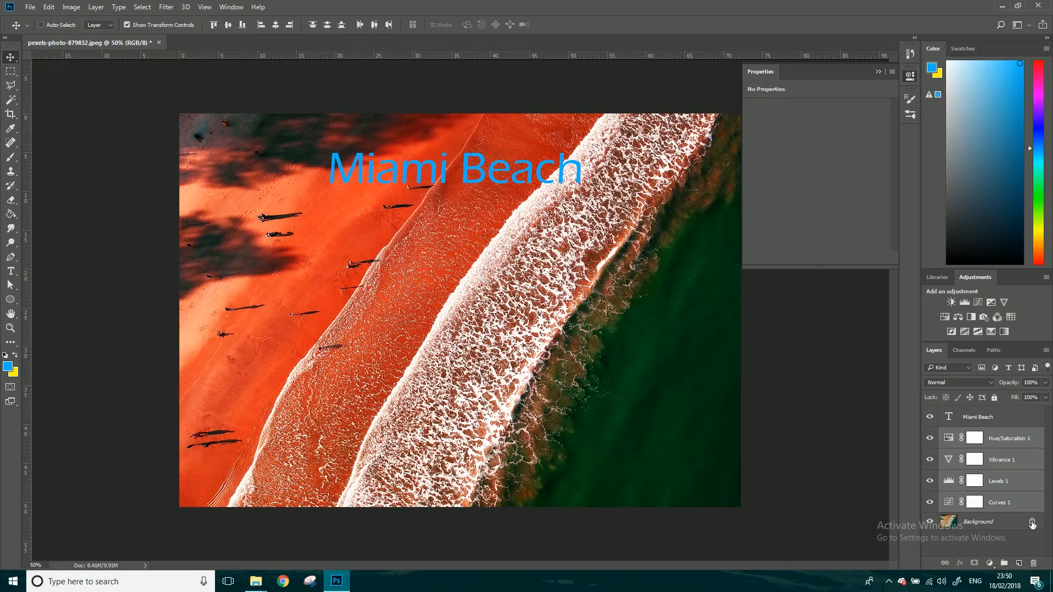
- Unlock the Background layer and scale the beach photo down to about 38.6 by 27 cm in the canvas's upper-left corner
left_click(1031, 523)
double_click(987, 522)
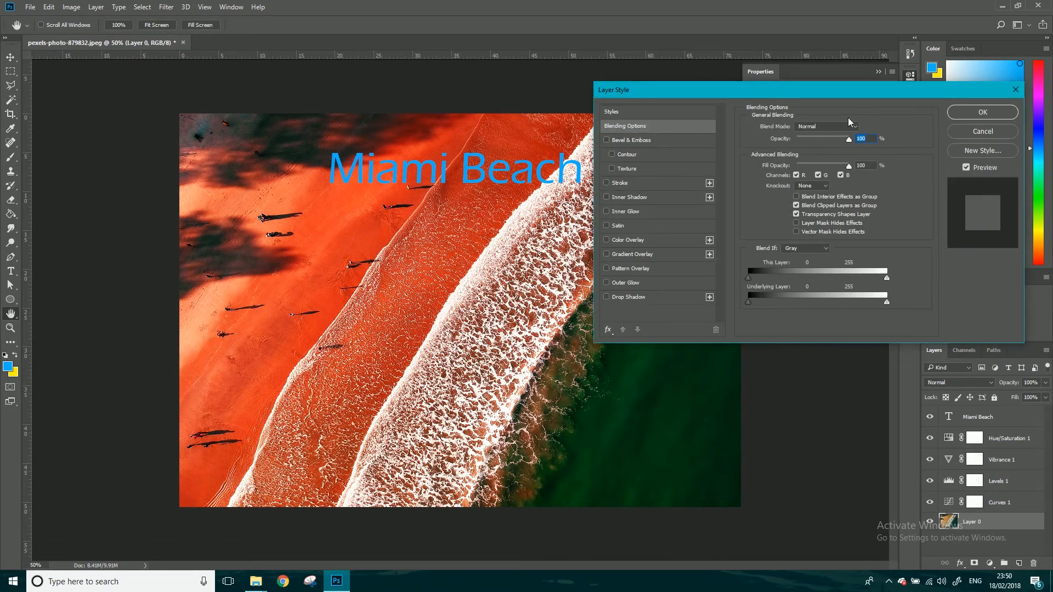
left_click(970, 113)
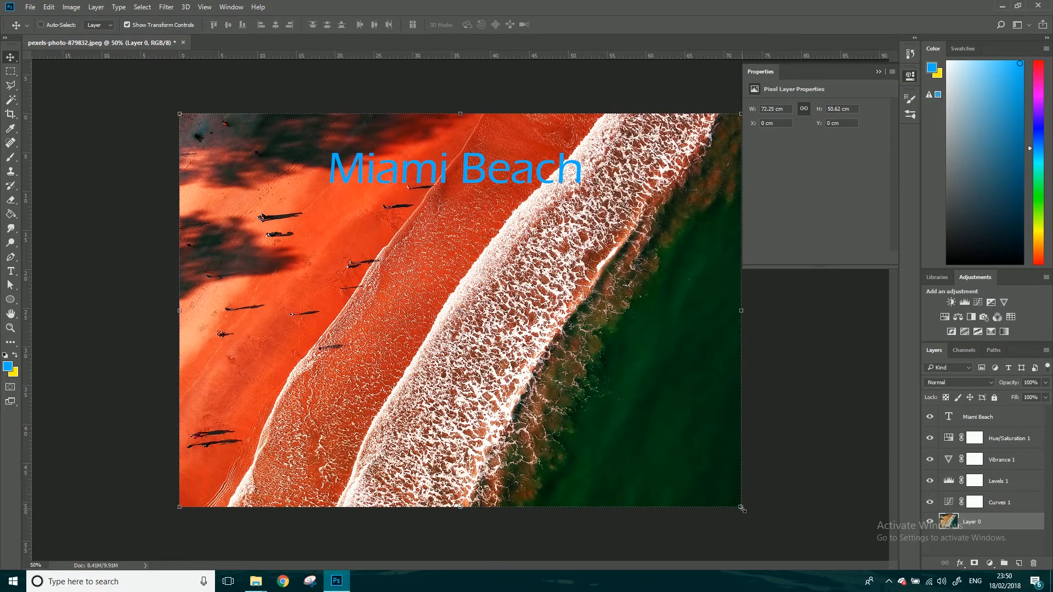
left_click_drag(741, 507, 463, 353)
key("Return")
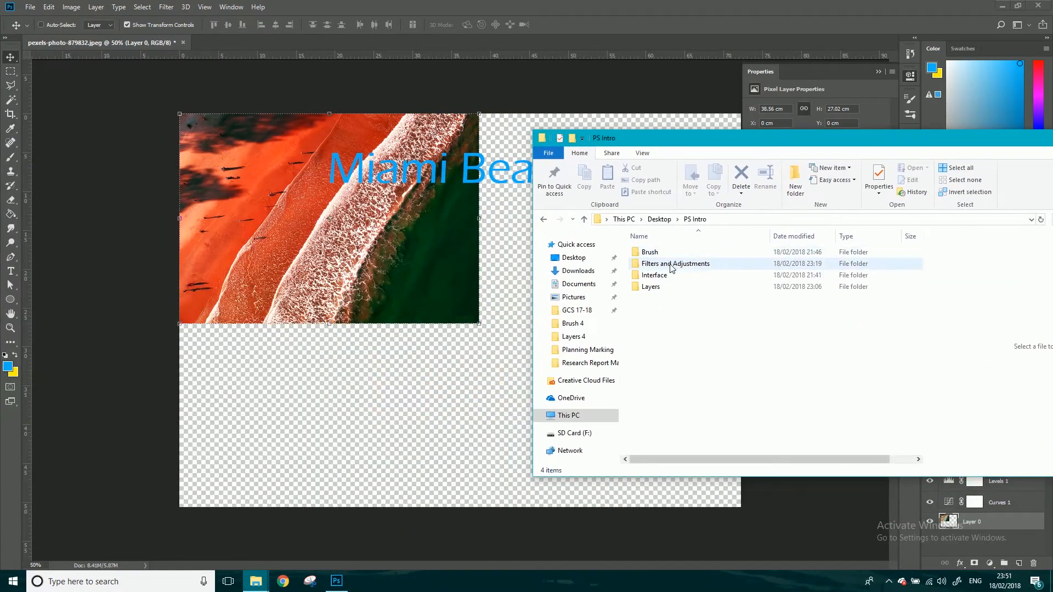
- Place the image pexels-photo-877695 from the Layers folder in File Explorer into the Photoshop document
double_click(668, 287)
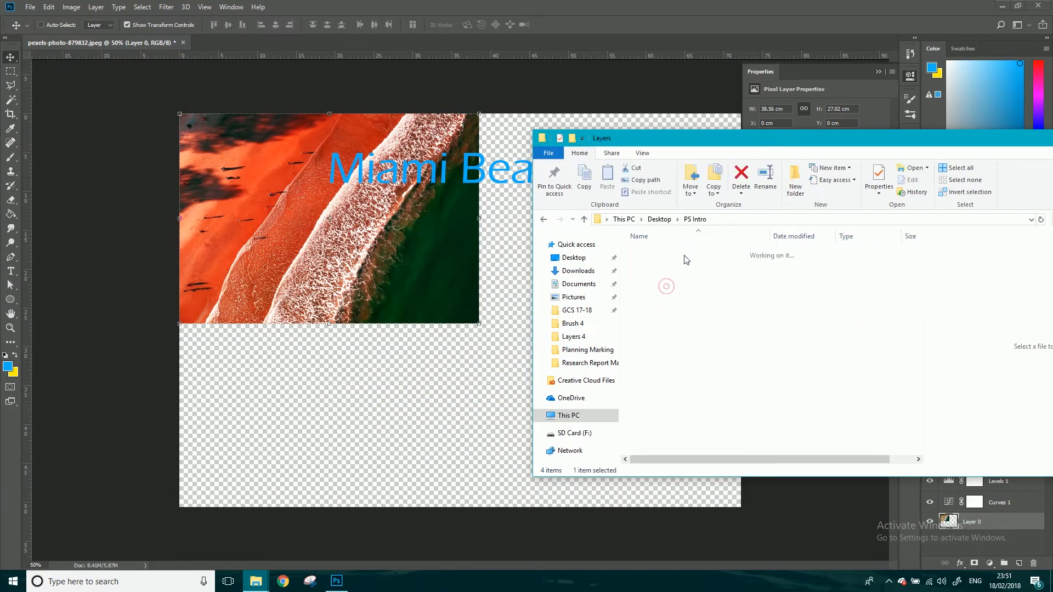
double_click(683, 249)
left_click_drag(656, 255, 444, 358)
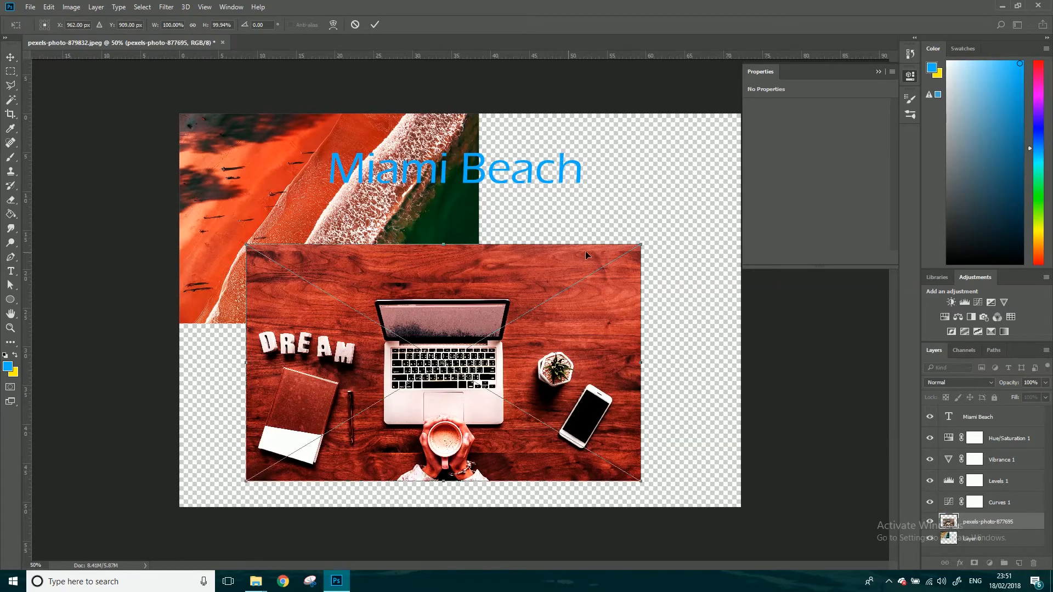
- Enlarge and reposition the placed desk photo so it covers the whole canvas, and commit the placement
left_click_drag(639, 245, 740, 183)
left_click_drag(662, 202, 659, 141)
left_click_drag(254, 417, 175, 505)
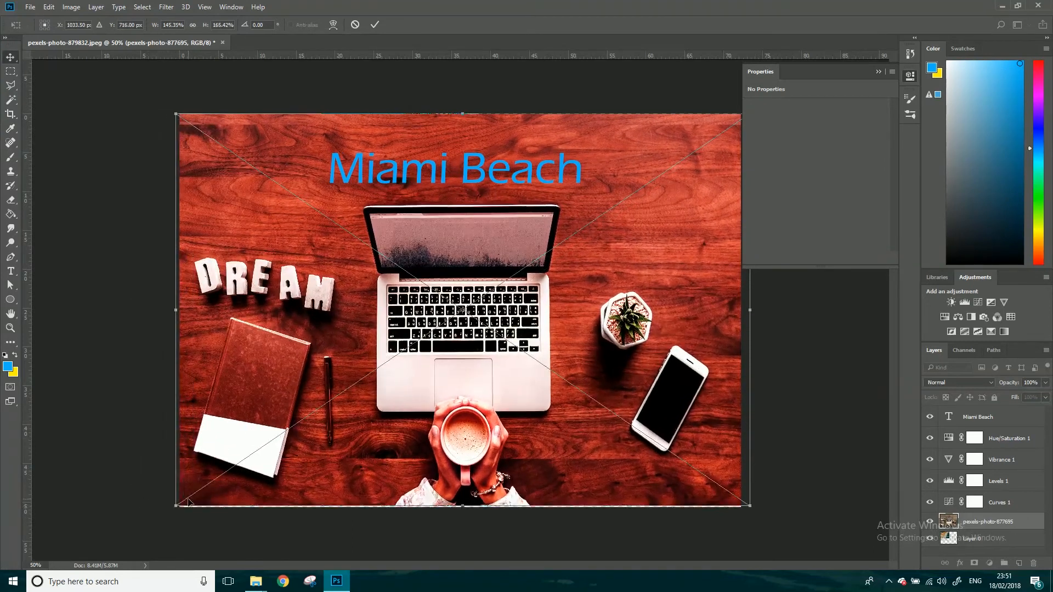
key("Return")
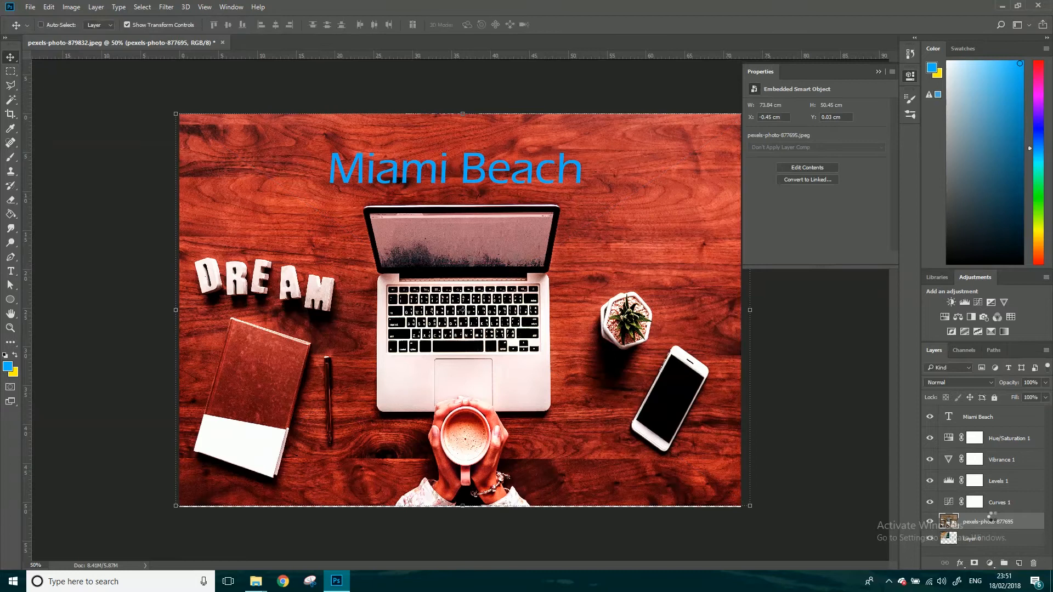
- Move the desk photo below Layer 0 and shrink the beach photo to about 21 by 14.7 cm near the canvas's upper-left corner
left_click_drag(992, 522, 990, 548)
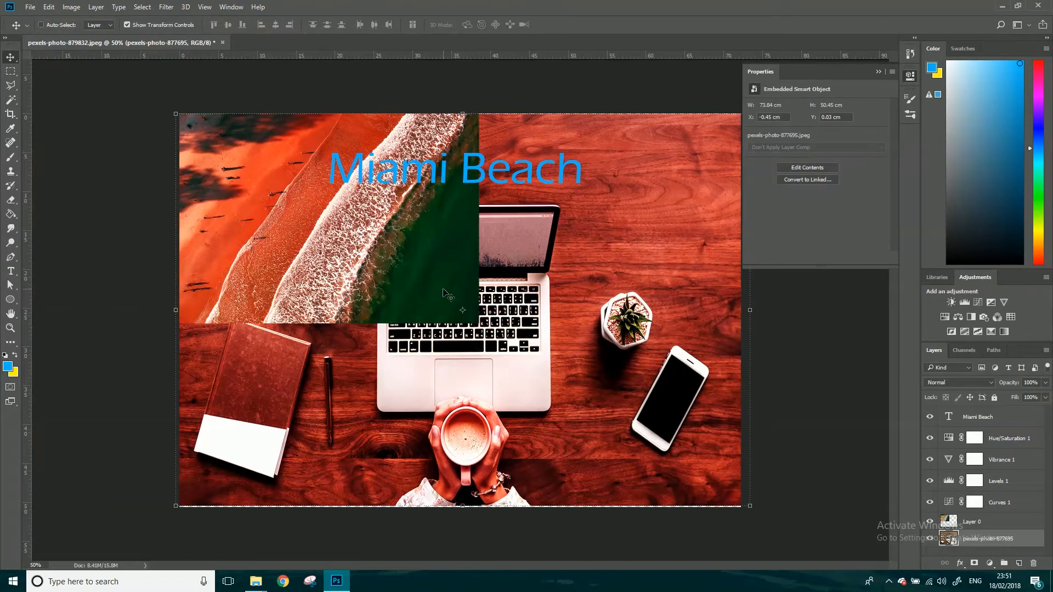
left_click(986, 523)
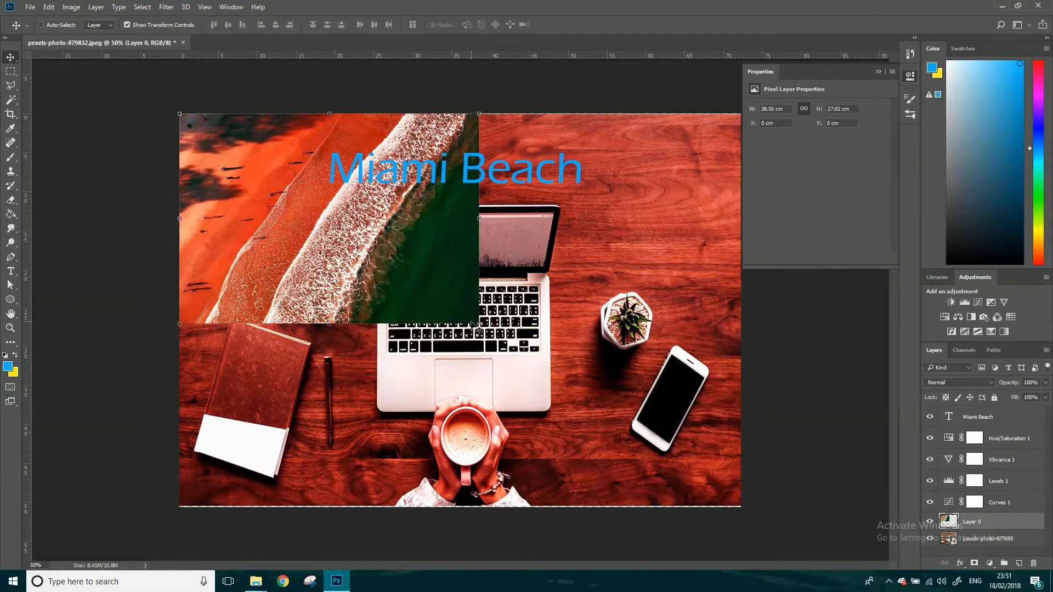
left_click_drag(443, 308, 372, 204)
mouse_move(249, 160)
left_mouse_down()
mouse_move(443, 203)
mouse_move(465, 198)
mouse_move(263, 172)
left_mouse_up()
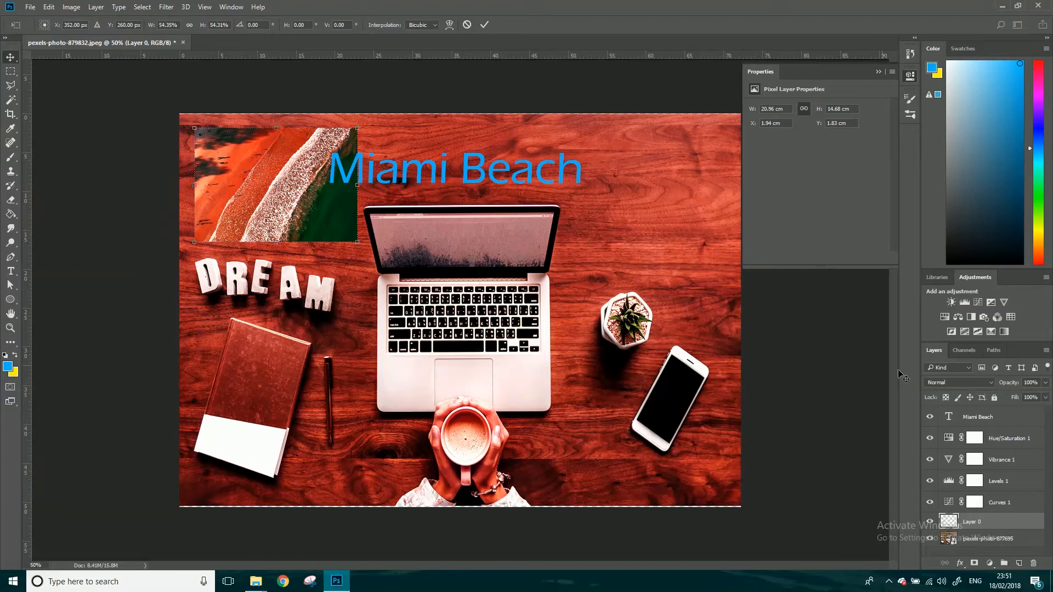
key("Return")
left_click(1001, 502)
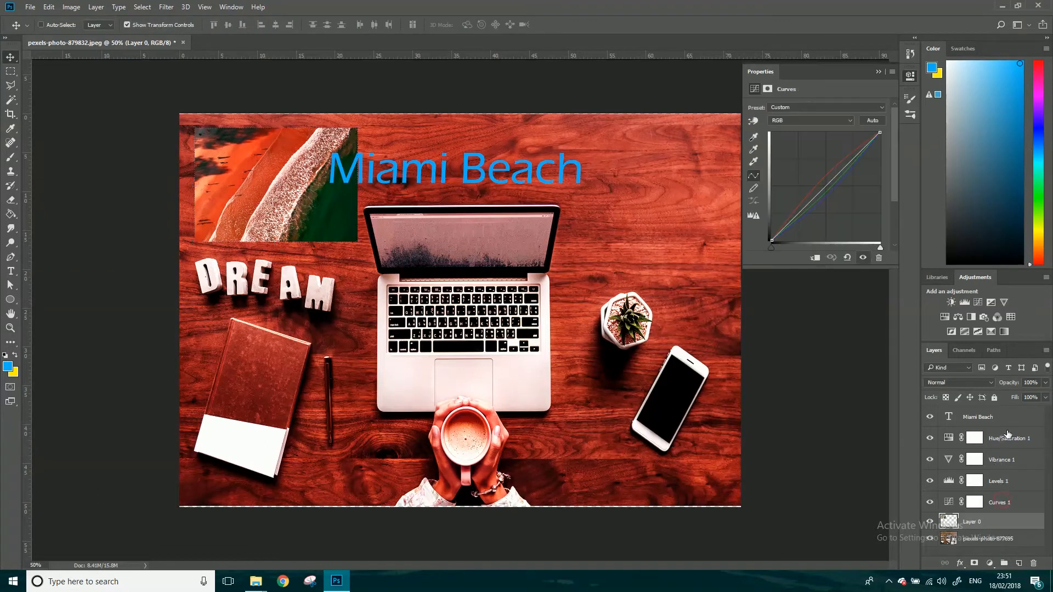
left_click(1006, 439)
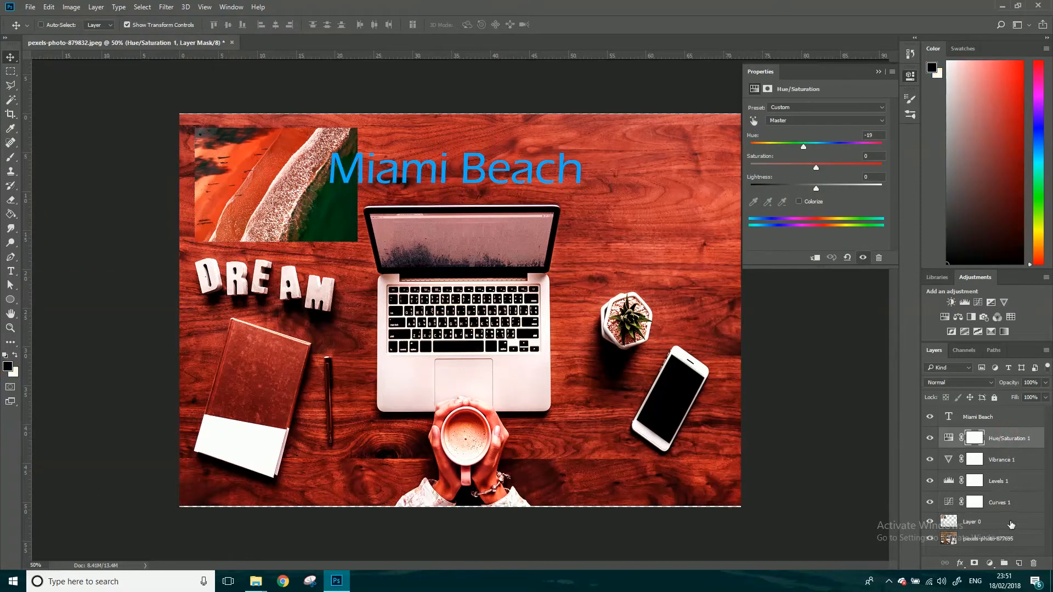
left_click(980, 543)
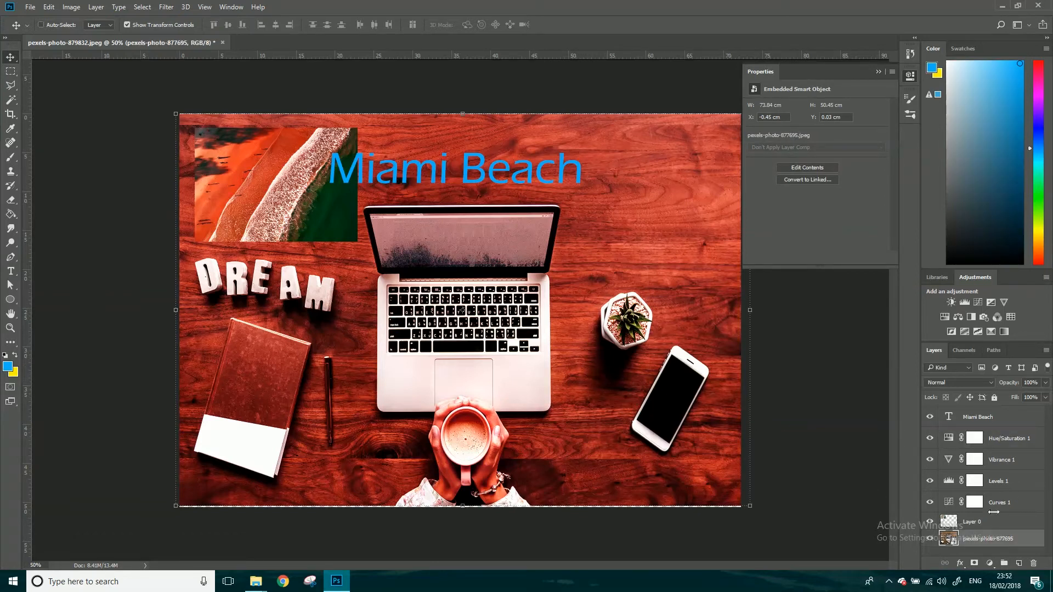
- Rename Layer 0 as "Beach" and hide the "Miami Beach" text layer
left_click(978, 522)
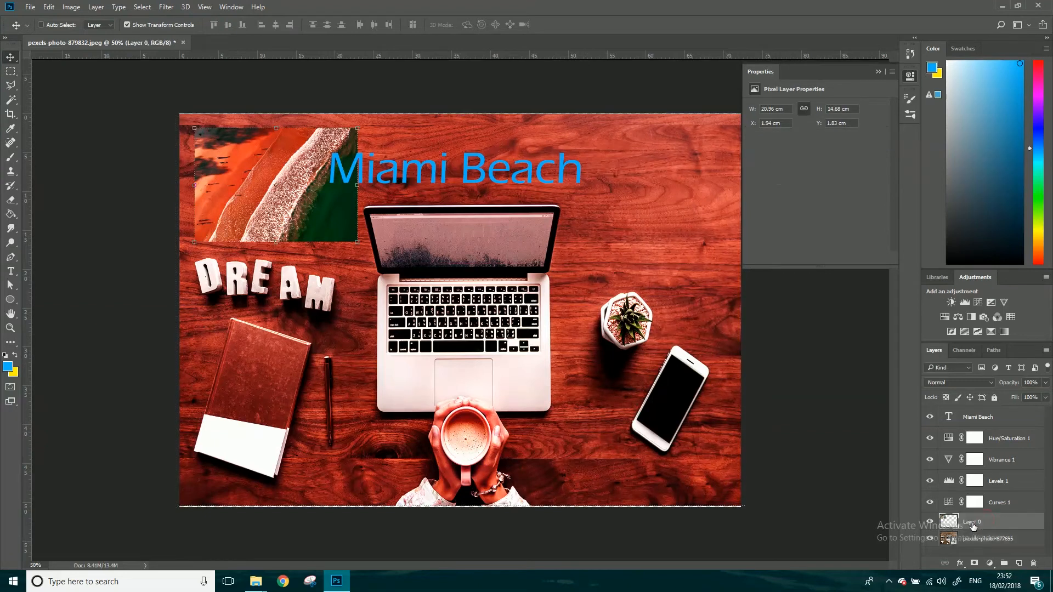
double_click(973, 523)
type("Beach")
key("Return")
left_click(930, 417)
- Clip the Curves 1 adjustment layer to the Beach layer
left_click(1018, 439)
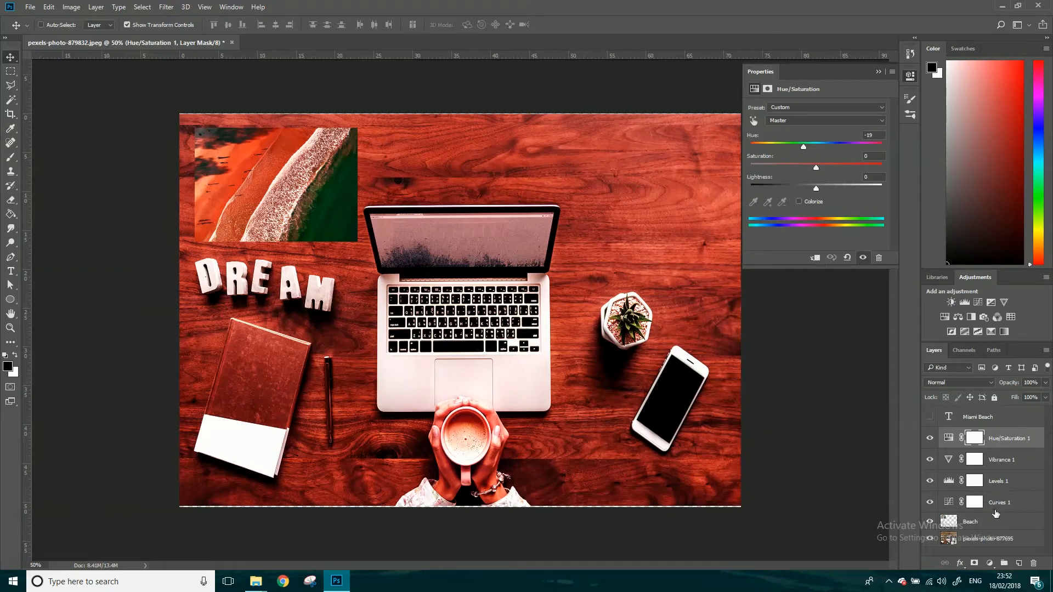
key("alt")
left_click(1002, 508)
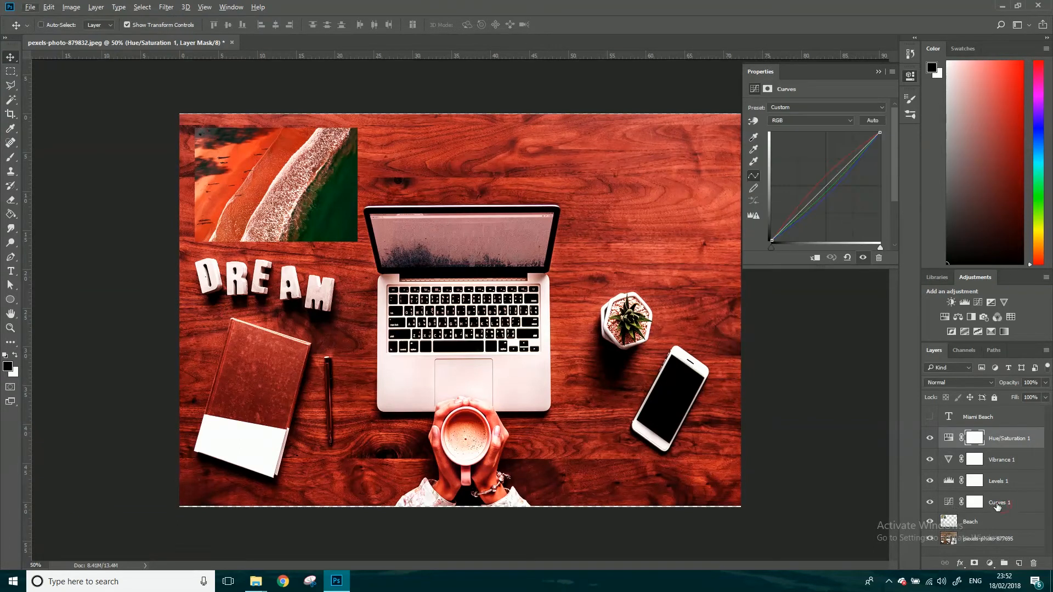
key("alt")
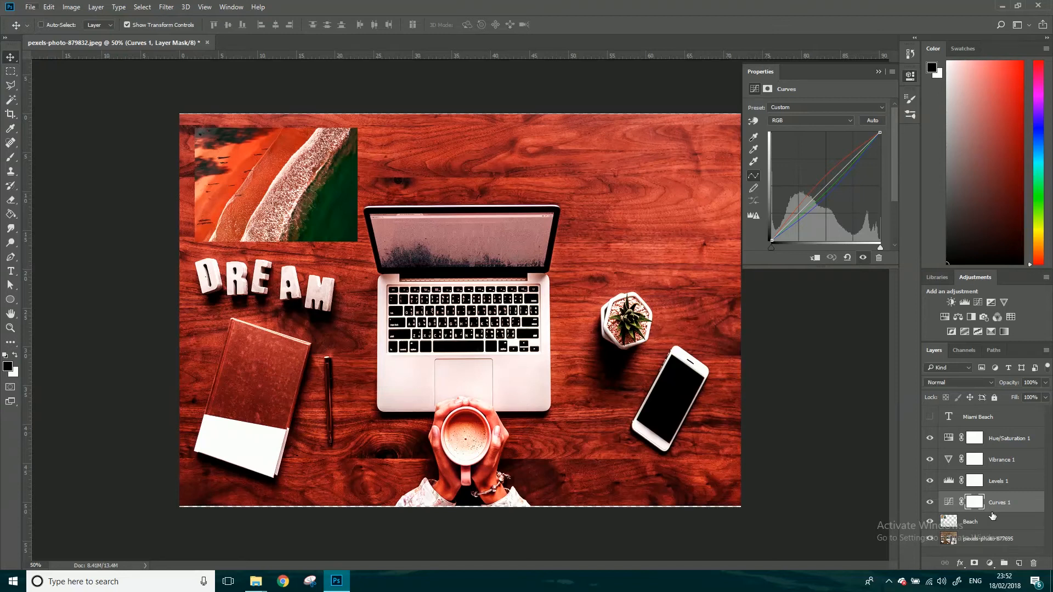
key("alt")
left_click(990, 512, "alt")
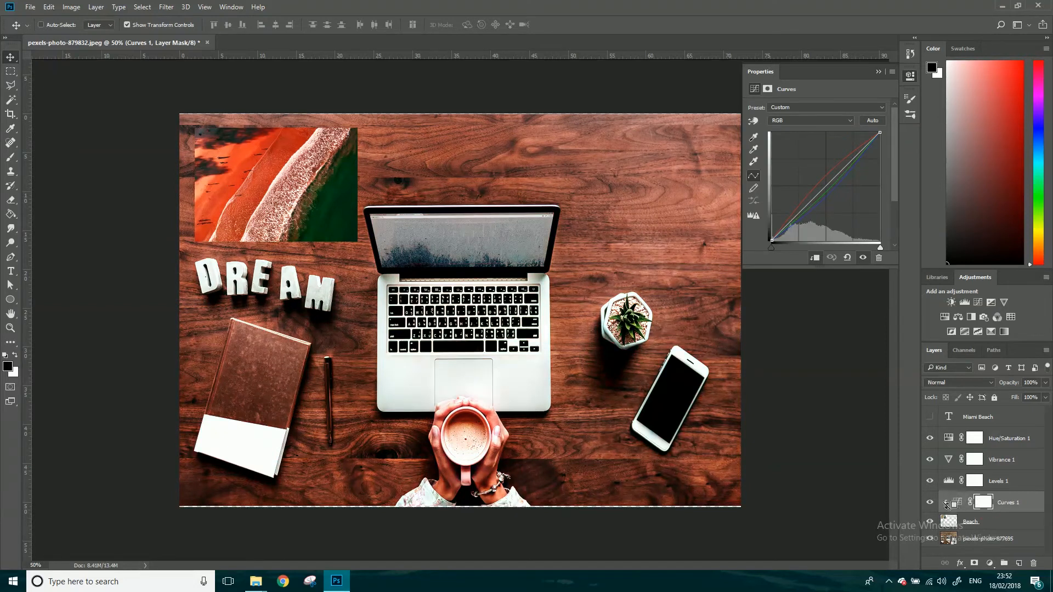
- Add the Levels 1, Vibrance 1 and Hue/Saturation 1 adjustment layers to the Beach layer's clipping group
key("alt")
left_click(1006, 487, "alt")
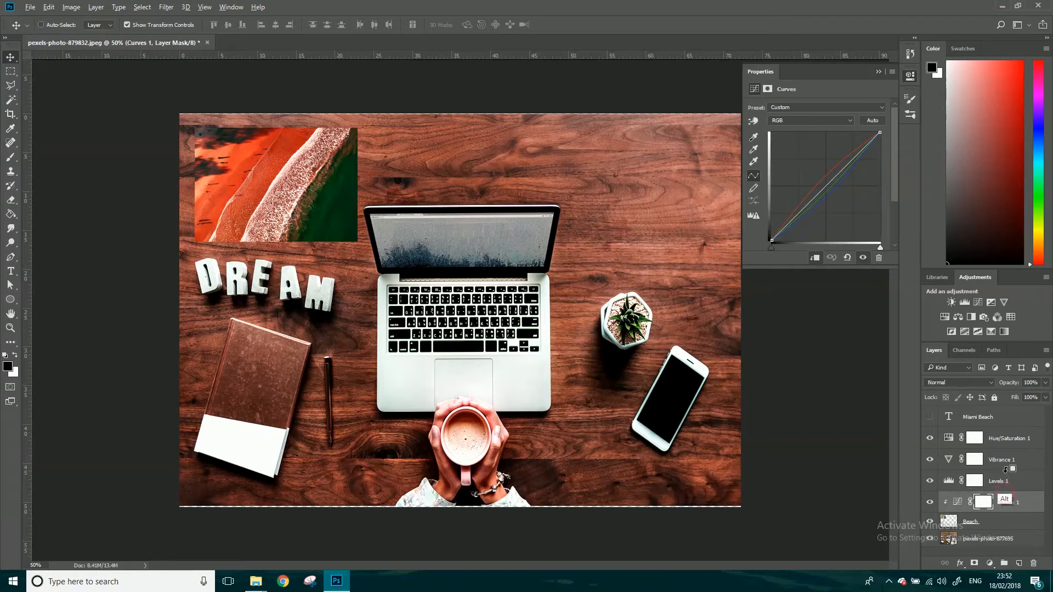
left_click(1004, 468, "alt")
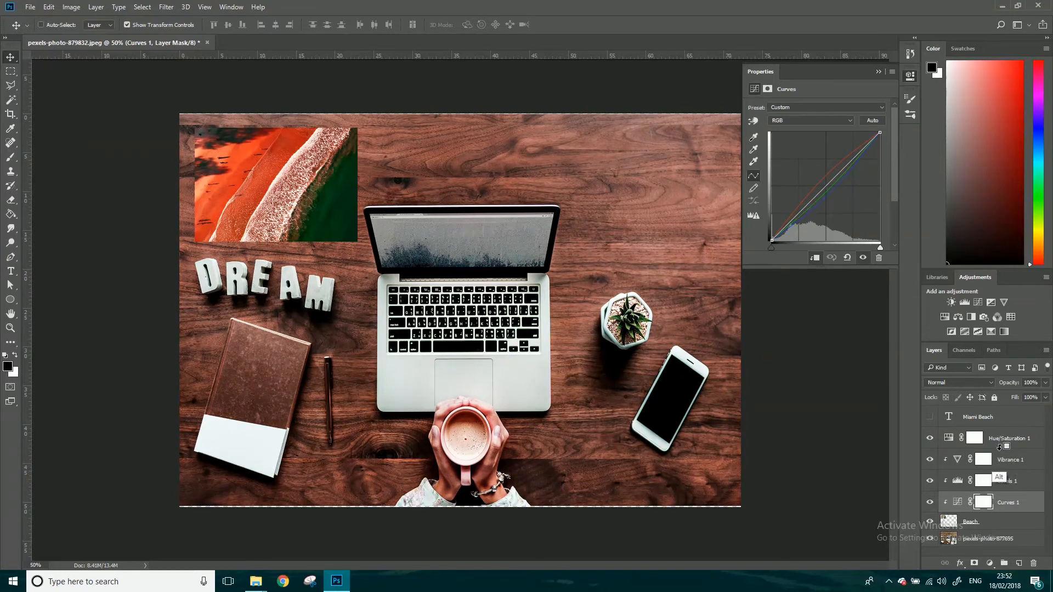
left_click(1000, 450)
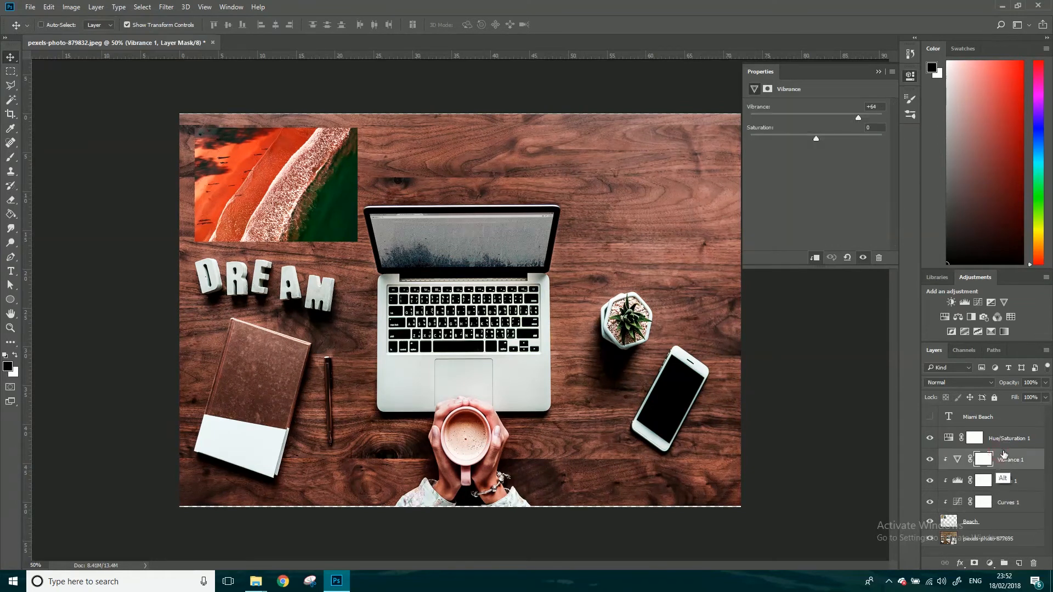
left_click(1006, 448, "alt")
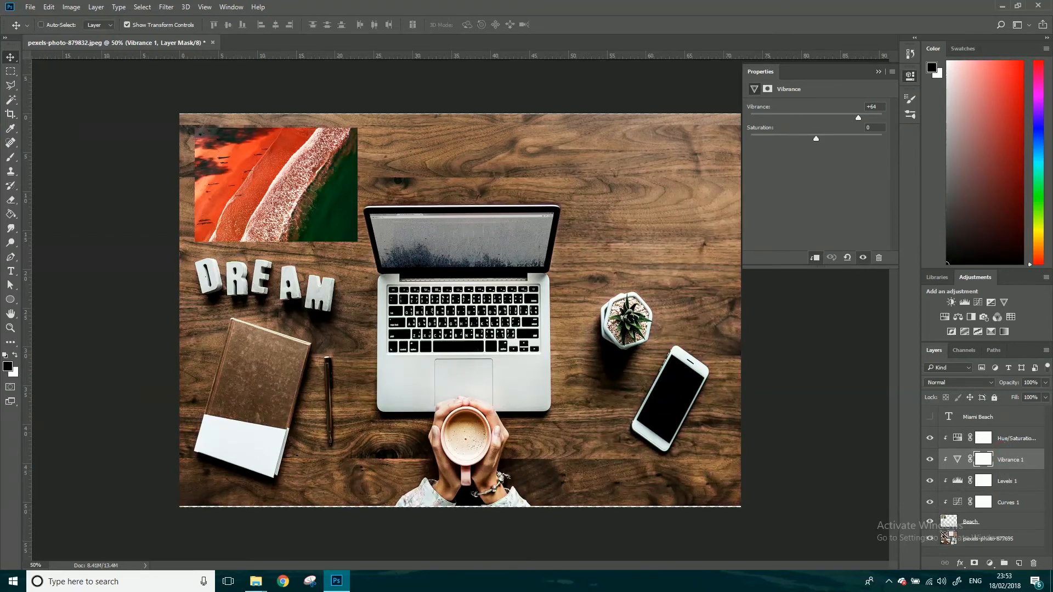
- Toggle the visibility of the desk photo and the clipped adjustment layers to check what each affects
mouse_move(929, 502)
left_mouse_down()
mouse_move(931, 447)
mouse_move(930, 500)
left_mouse_up()
left_click(962, 542)
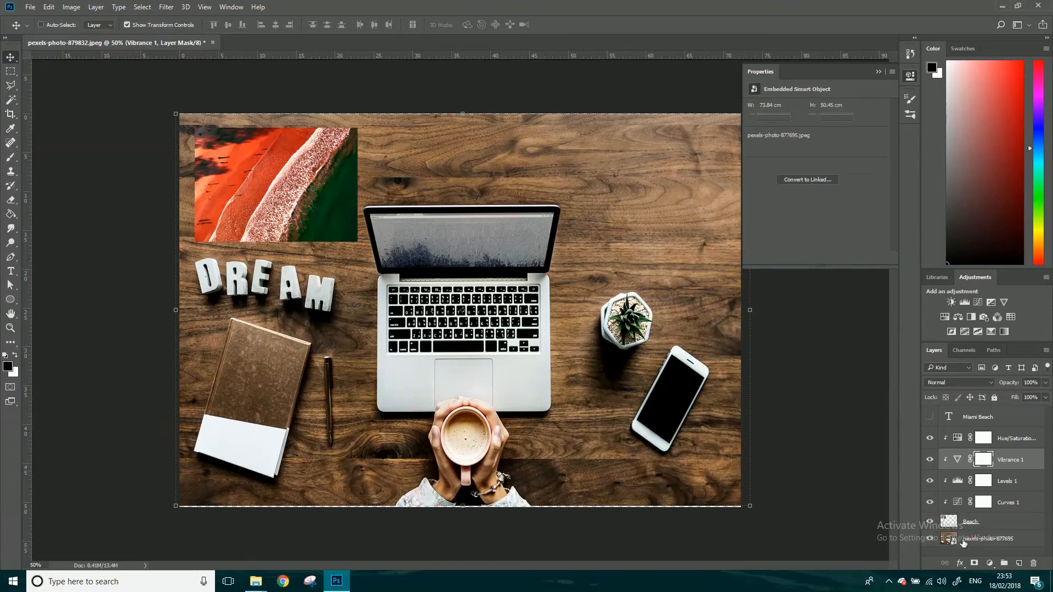
left_click(931, 539)
left_click(930, 538)
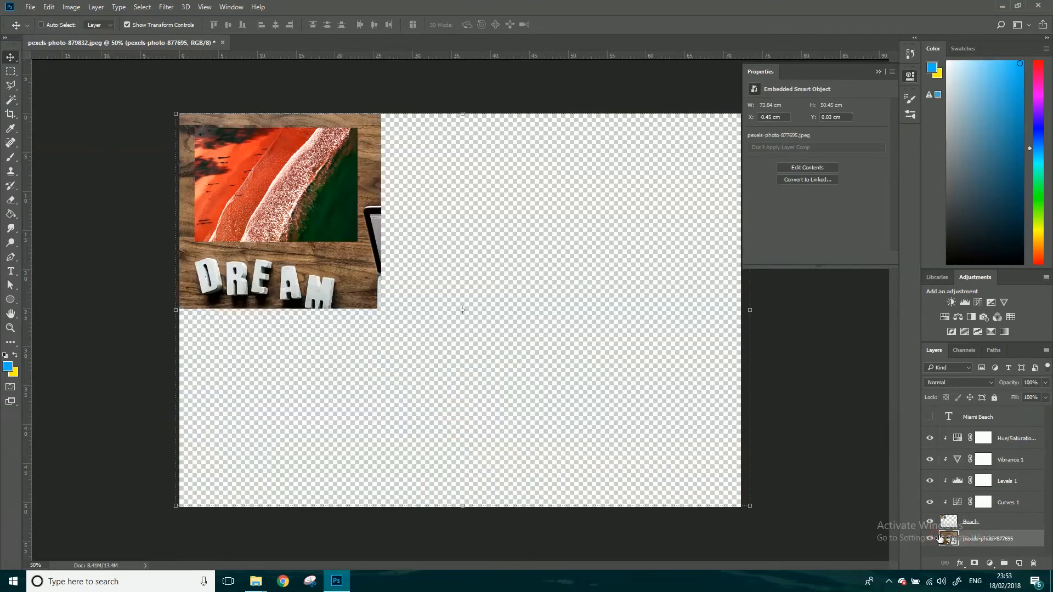
mouse_move(929, 502)
left_mouse_down()
mouse_move(930, 439)
mouse_move(929, 505)
left_mouse_up()
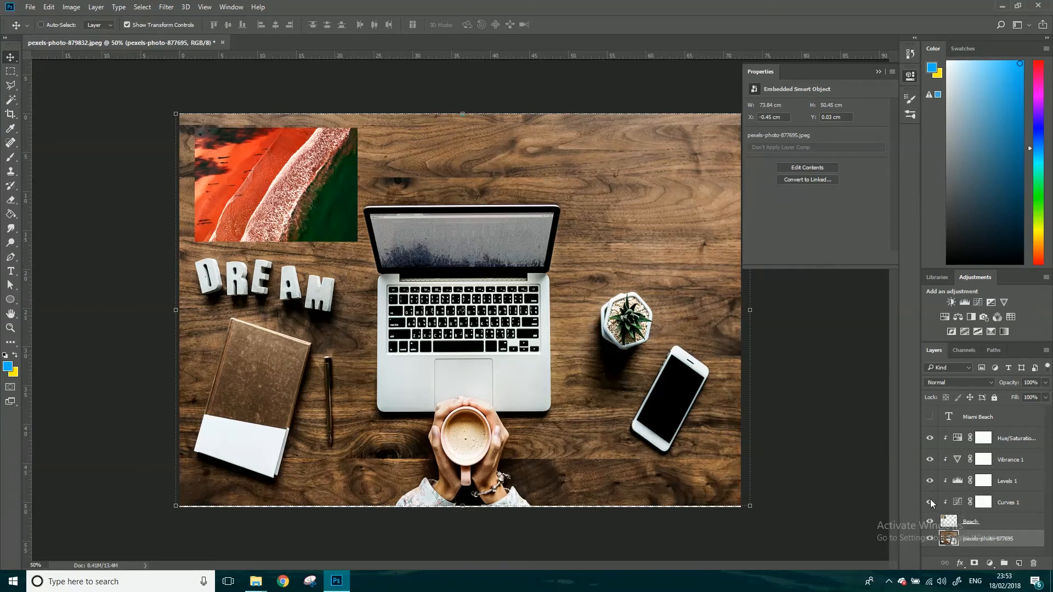
- Release the four adjustment layers from the Beach layer and clip all of them to it again
left_click(1005, 510)
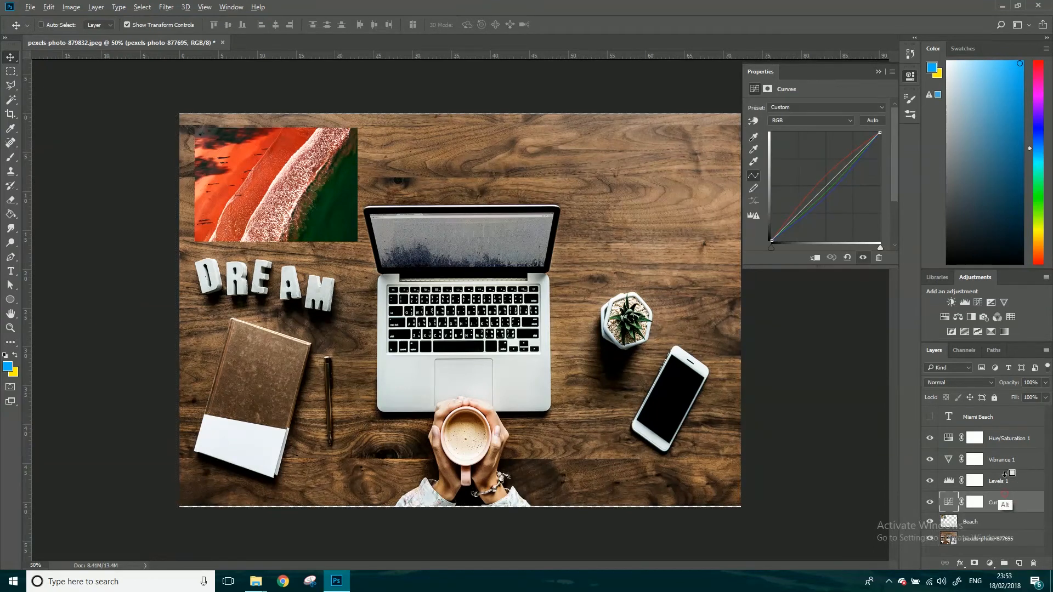
left_click(1021, 491, "alt")
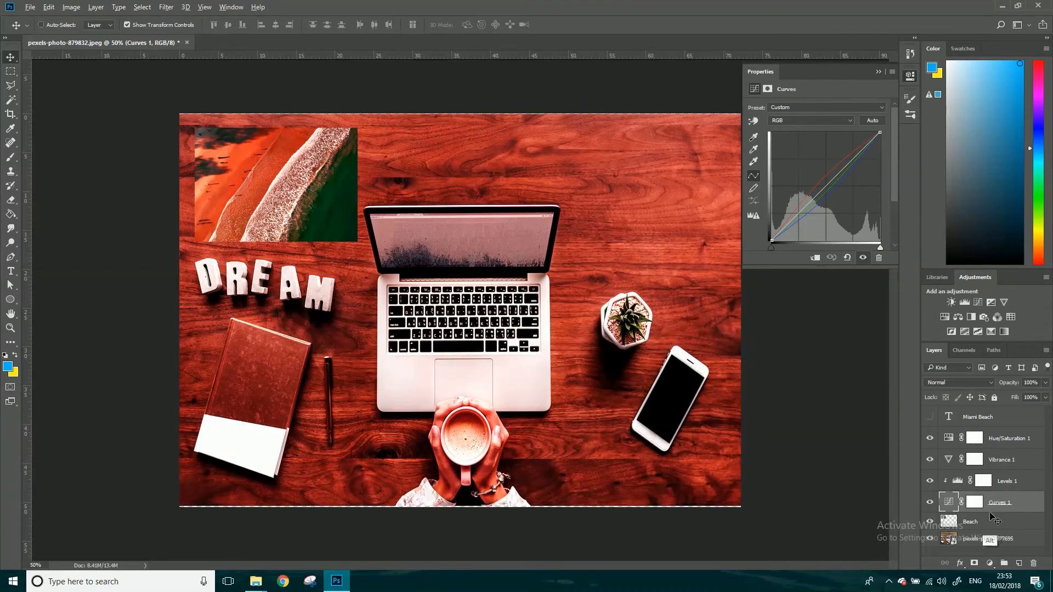
left_click(995, 511, "alt")
left_click(992, 467, "alt")
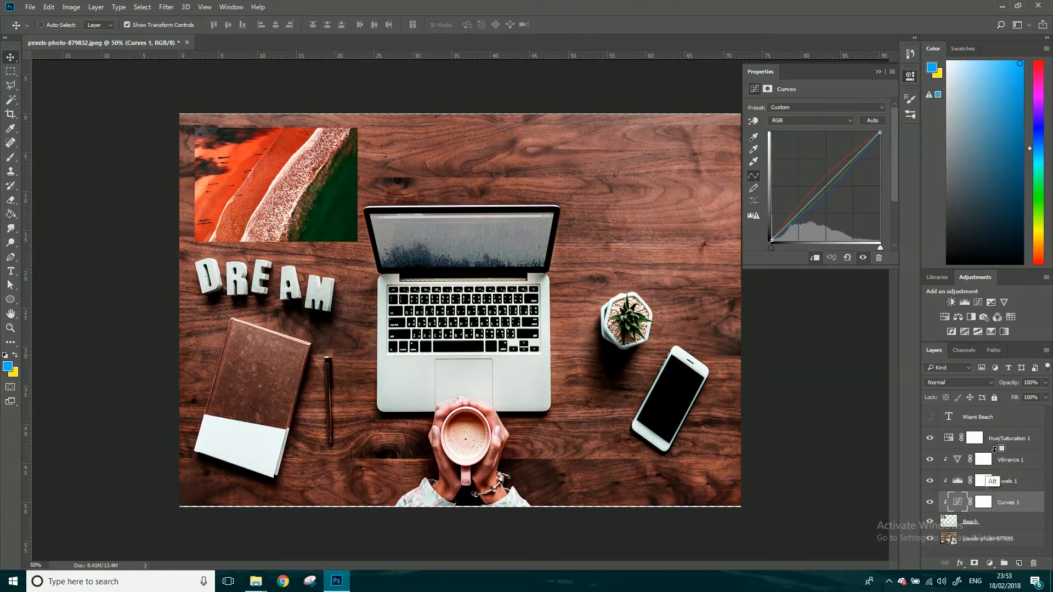
left_click(994, 449, "alt")
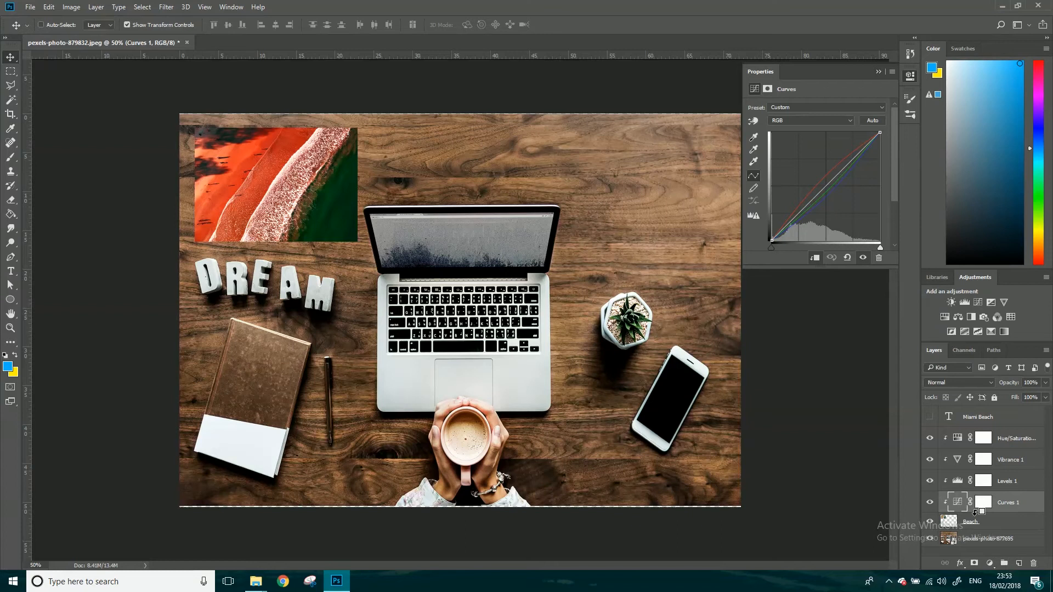
- Toggle the Levels 1 and Hue/Saturation 1 adjustments off and on to compare their effect on the beach photo
left_click(930, 481)
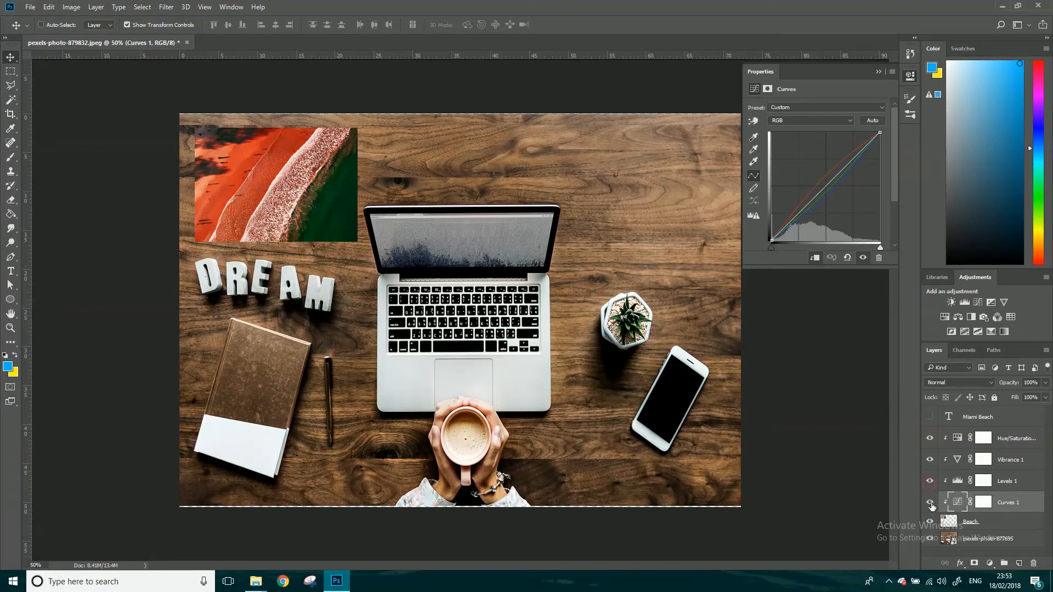
left_click(930, 438)
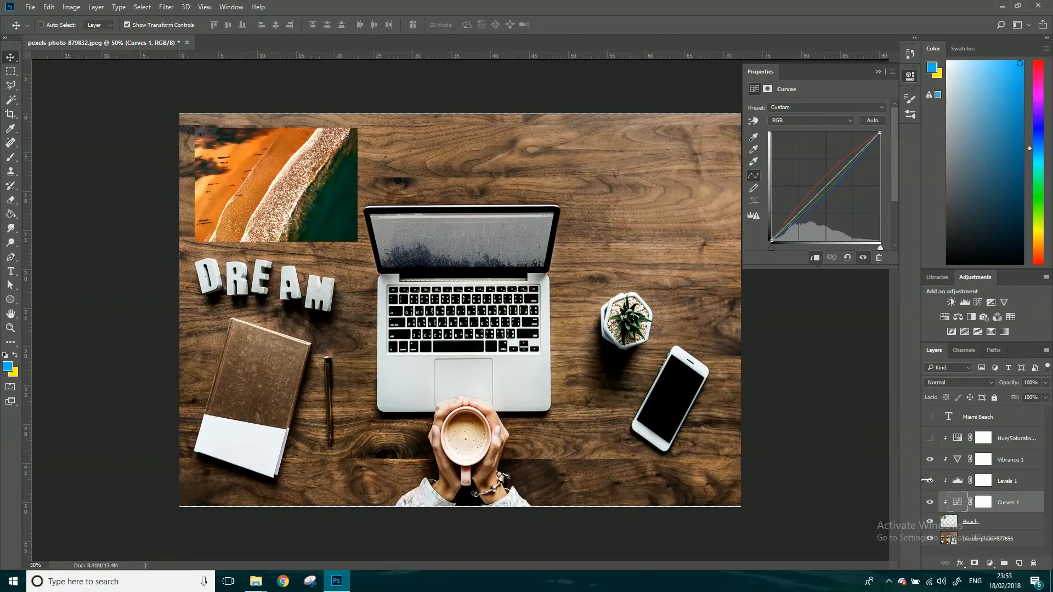
left_click(930, 439)
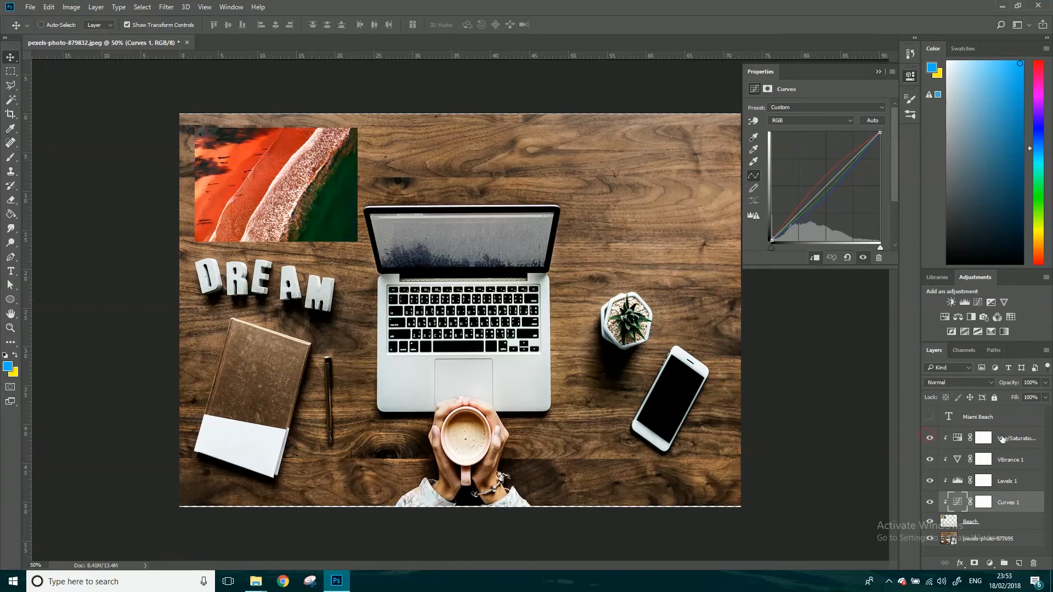
- Reduce the opacity of the clipped Hue/Saturation 1 layer to 51%
left_click(1003, 439)
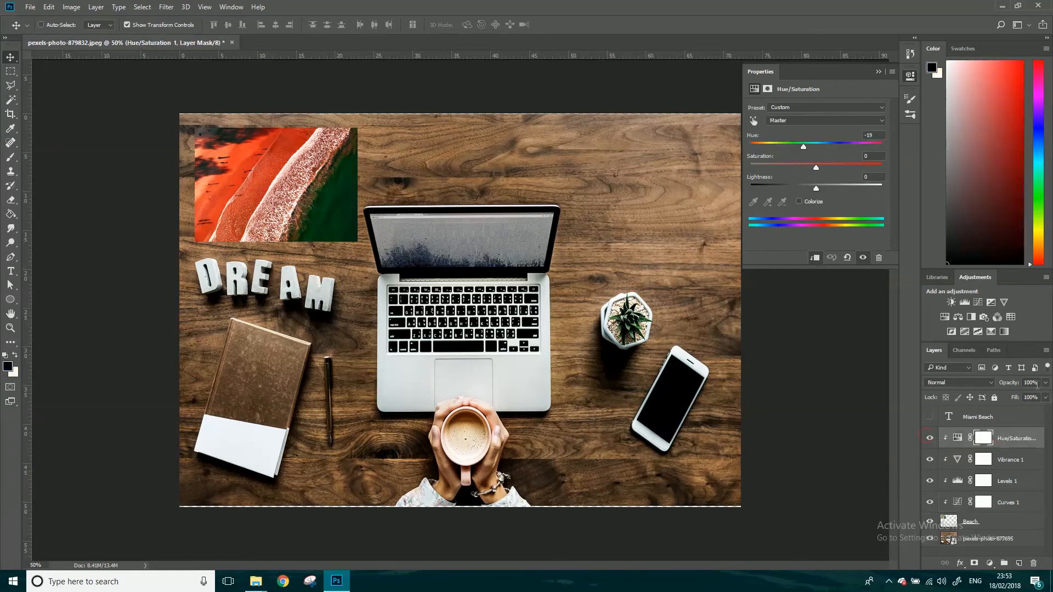
left_click(1045, 382)
left_click_drag(1039, 395, 1018, 400)
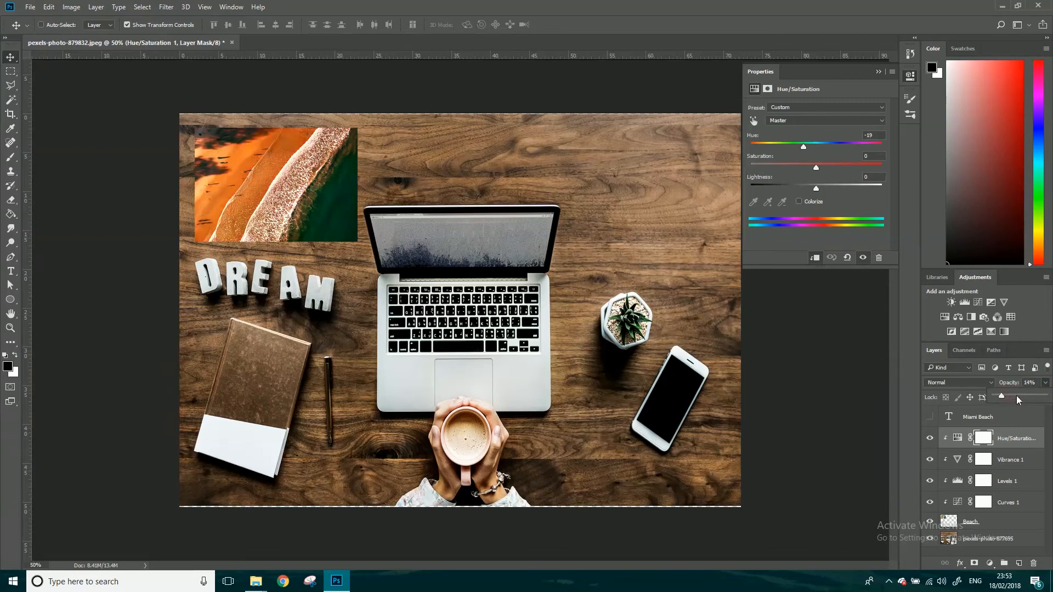
left_click(867, 482)
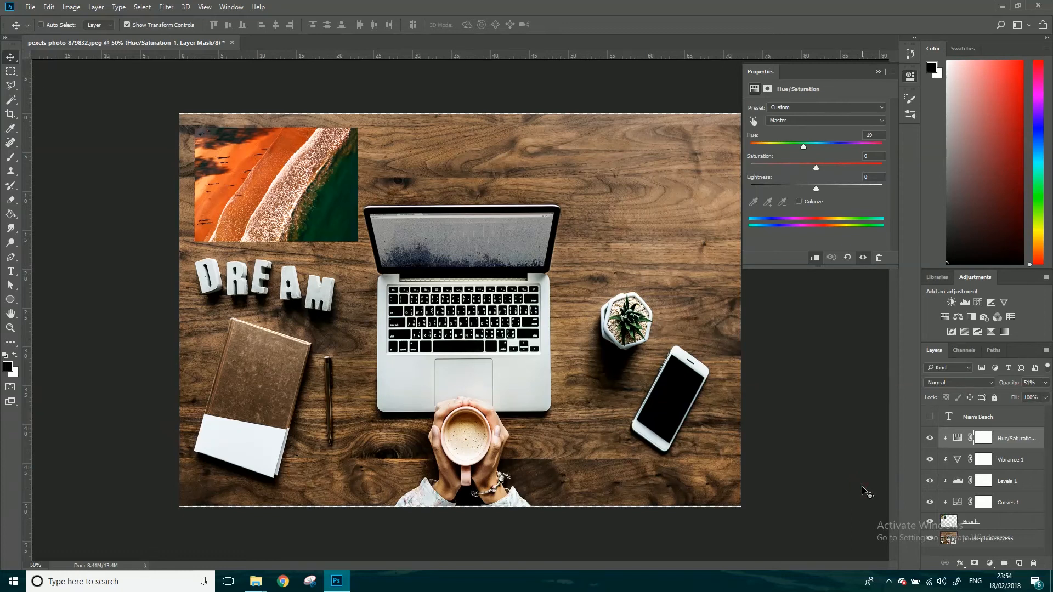
- Delete all four adjustment layers and add a new Hue/Saturation adjustment clipped to the Beach layer
left_click(1017, 502, "shift")
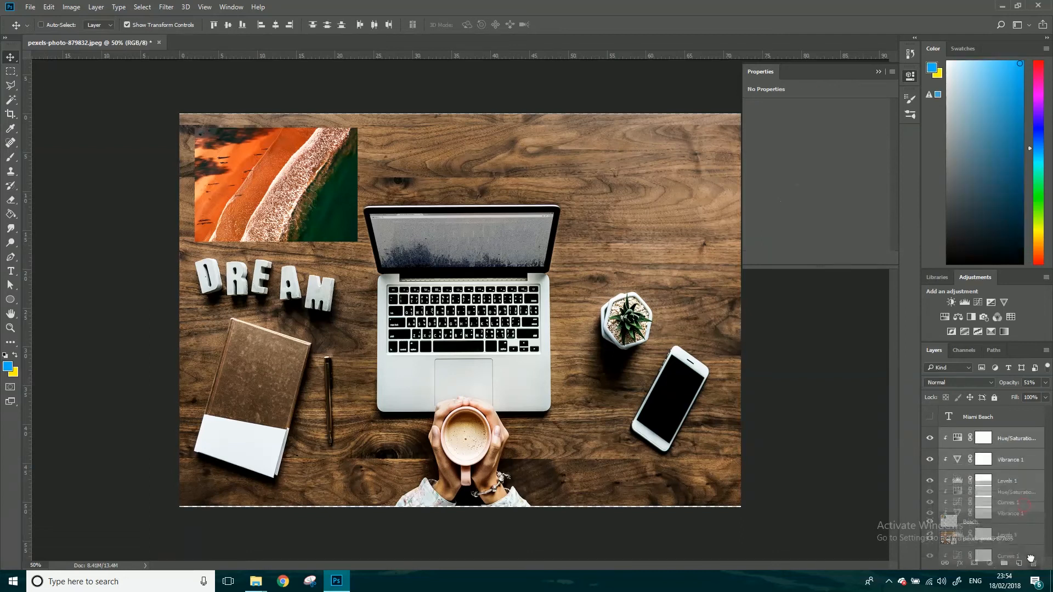
left_click_drag(1032, 562, 1033, 563)
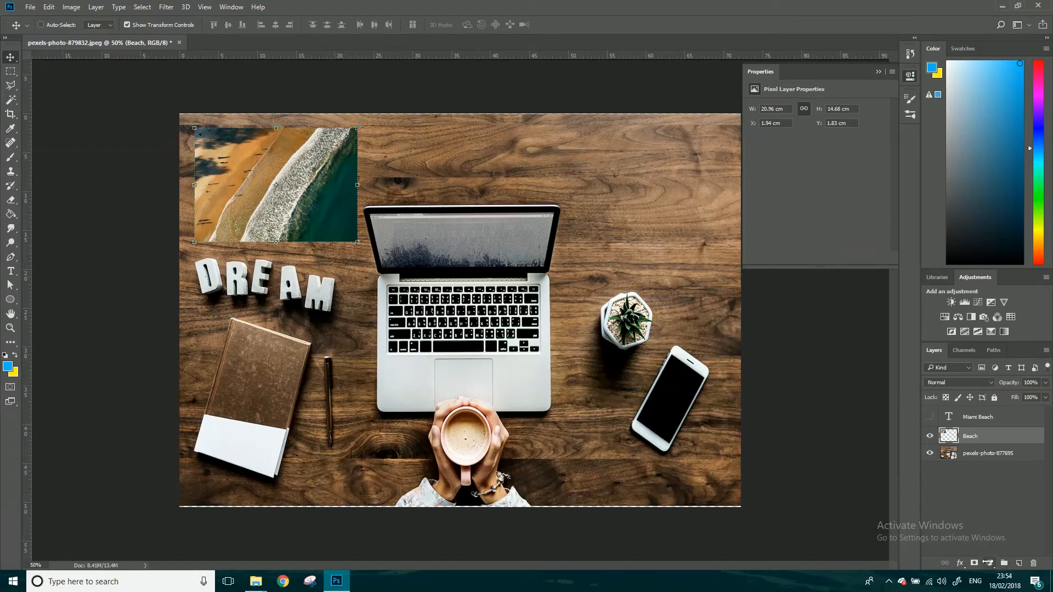
left_click(988, 563)
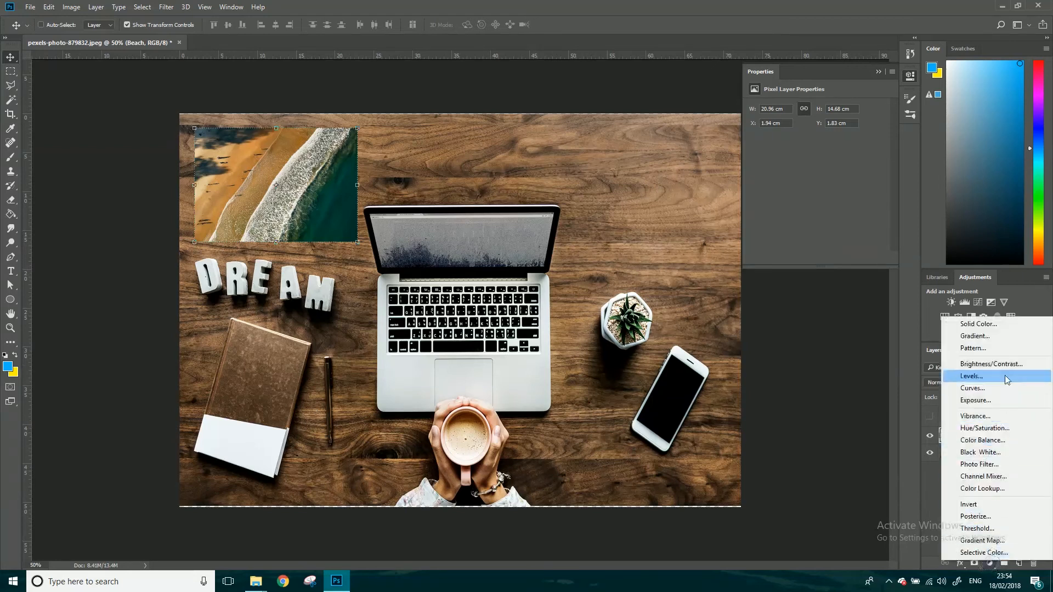
left_click(998, 429)
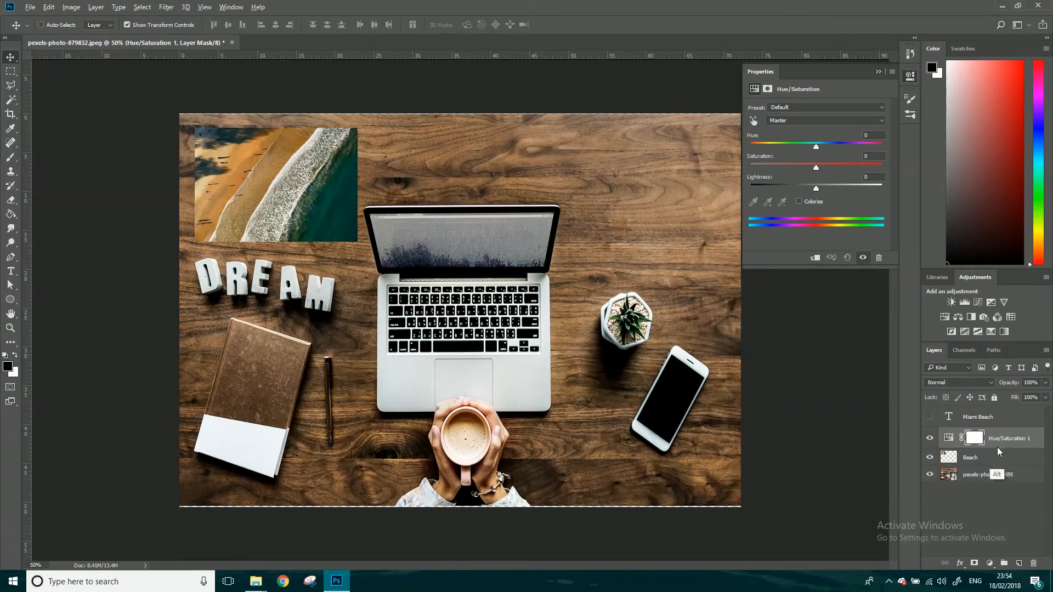
left_click(998, 447, "alt")
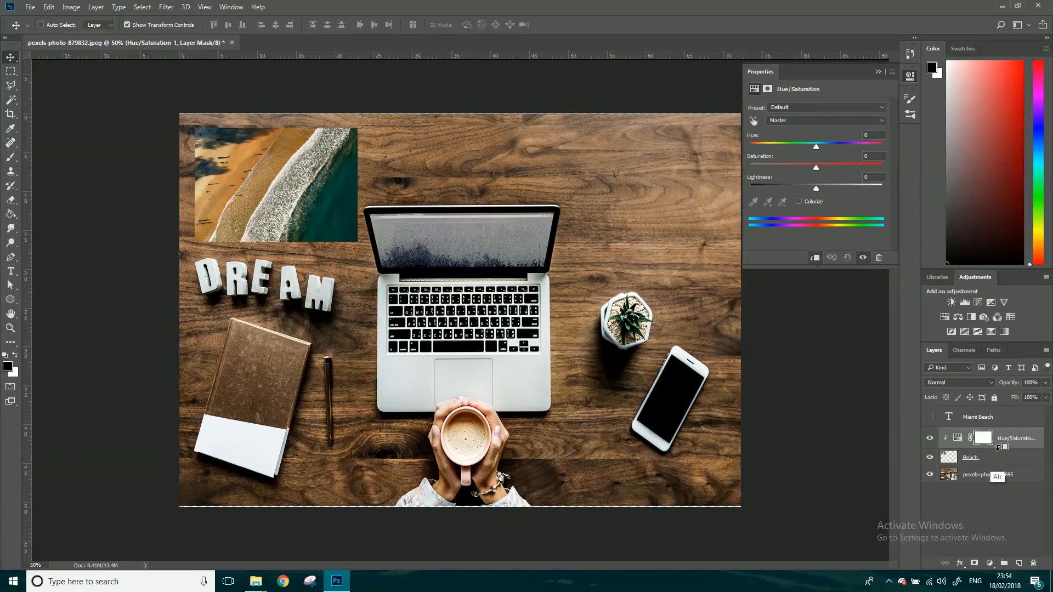
- Adjust the Master saturation slightly and lower the Greens saturation in the new Hue/Saturation adjustment
mouse_move(816, 167)
left_mouse_down()
mouse_move(778, 168)
mouse_move(827, 172)
left_mouse_up()
left_click(782, 119)
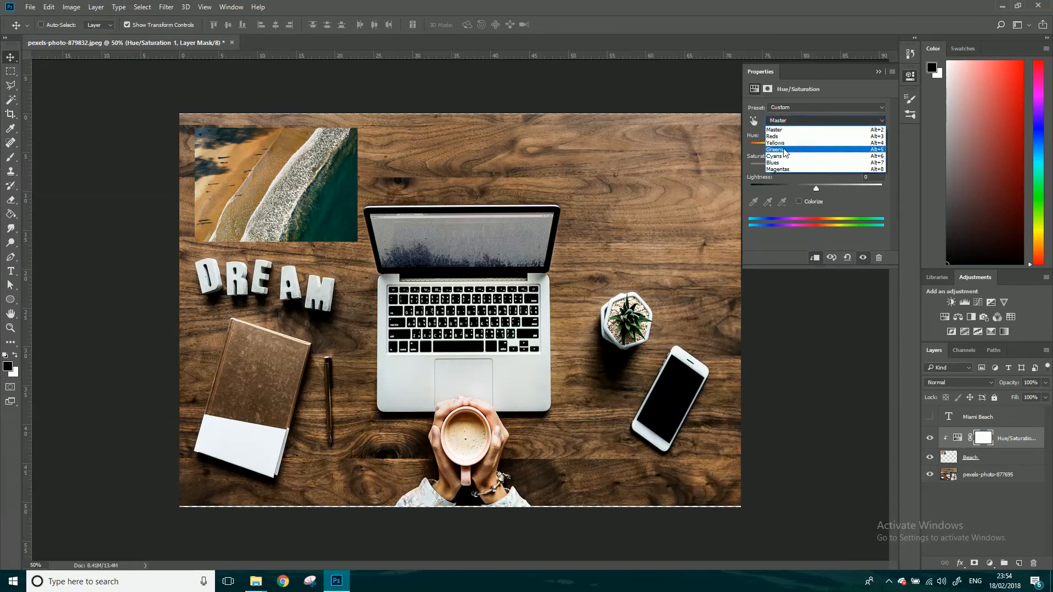
left_click(787, 150)
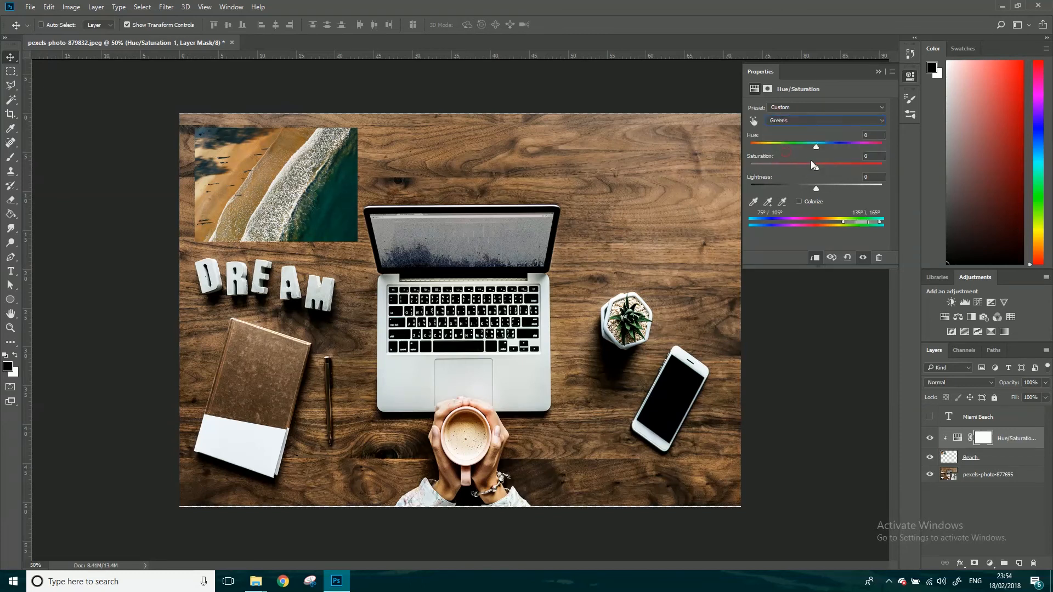
left_click_drag(816, 166, 792, 168)
- Lower the Blues saturation almost fully and set the Cyans saturation to -65
left_click(811, 121)
left_click(783, 163)
left_click_drag(785, 169, 752, 168)
left_click(795, 121)
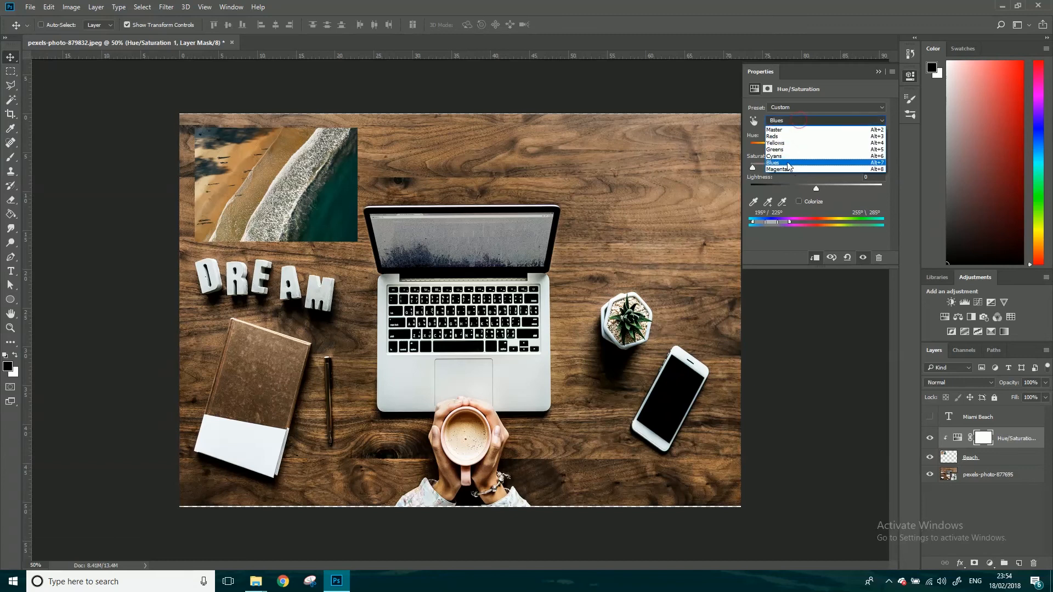
left_click(819, 167)
left_click_drag(819, 167, 785, 169)
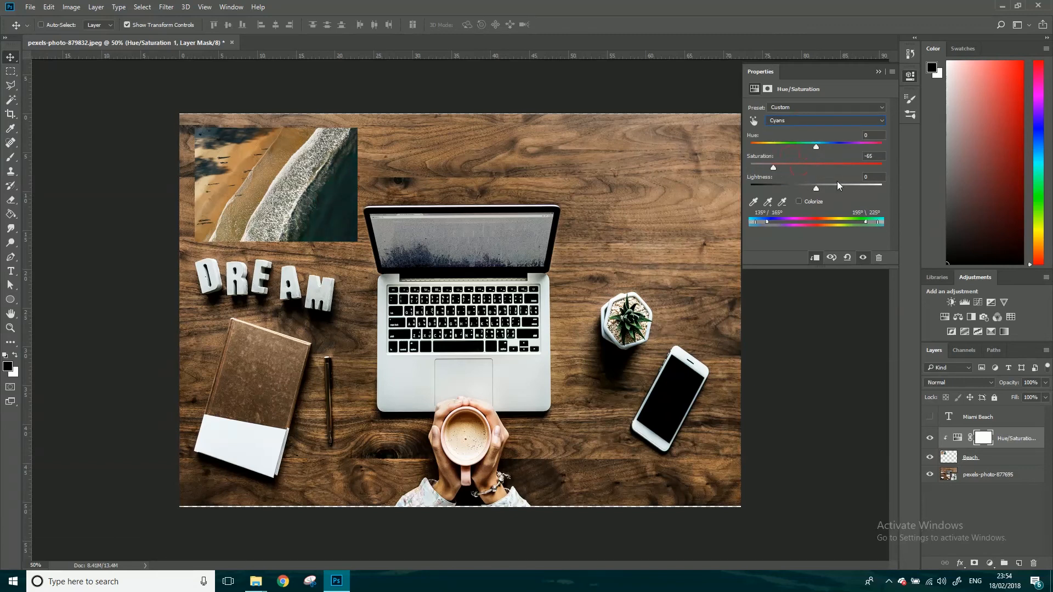
- Set the Master saturation to -42 and lightness to +3, and compare the beach photo with and without the adjustment
left_click(813, 118)
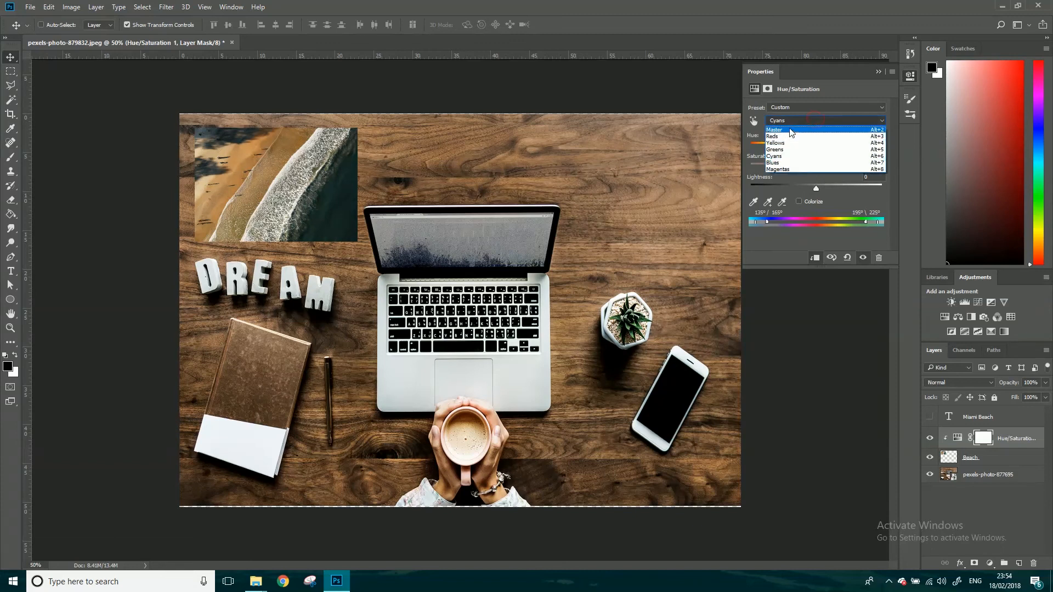
left_click(790, 129)
left_click_drag(822, 190, 818, 189)
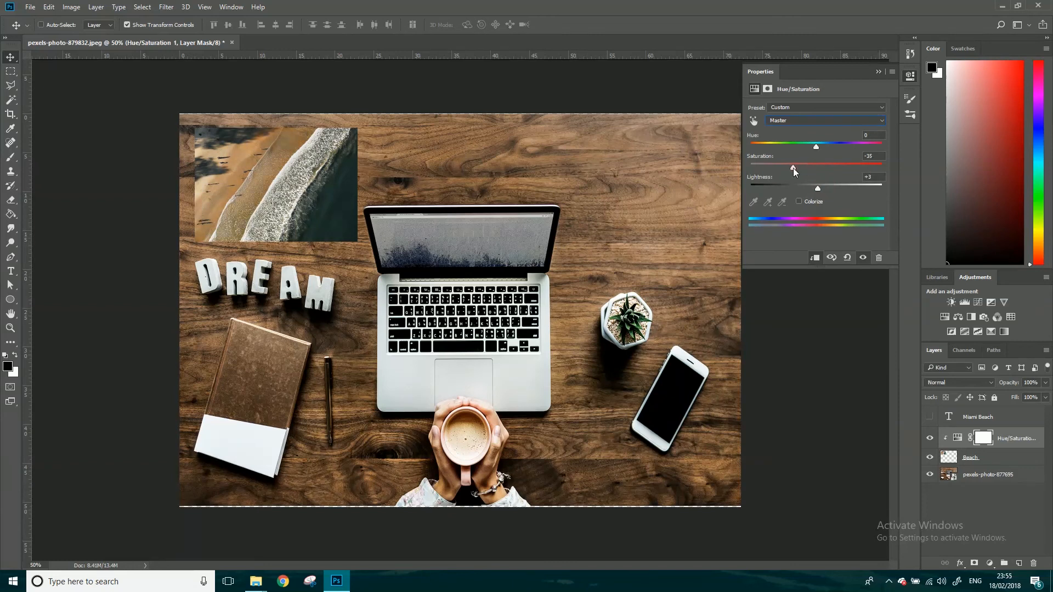
left_click(930, 438)
left_click(930, 438)
- Temporarily unclip the Hue/Saturation adjustment to compare its effect on the whole image, and clip it back to the Beach layer
key("alt")
left_click(1008, 453, "alt")
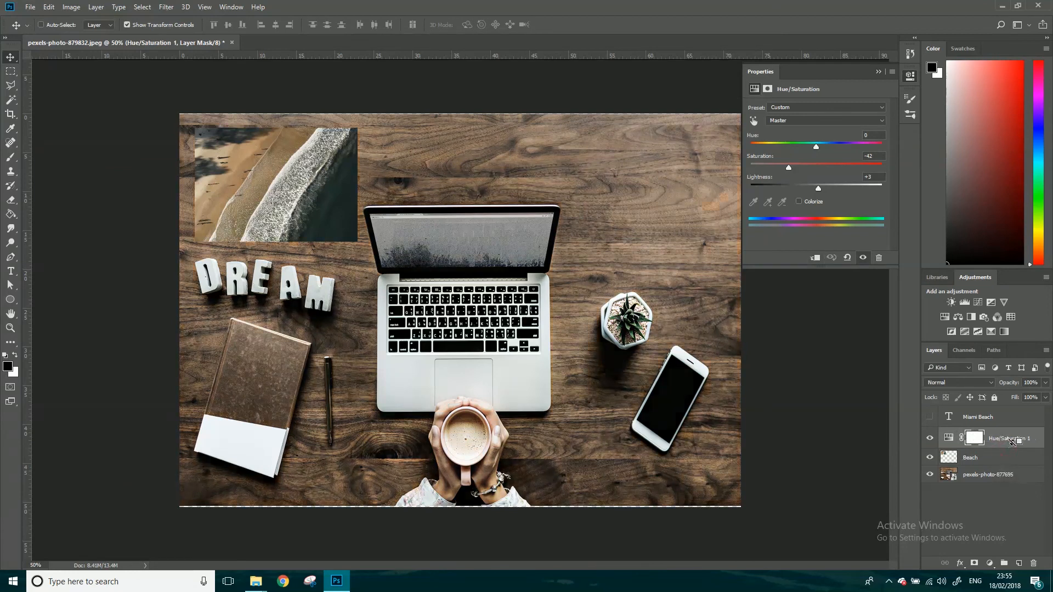
left_click(929, 438)
left_click(929, 439)
key("alt")
left_click(993, 447, "alt")
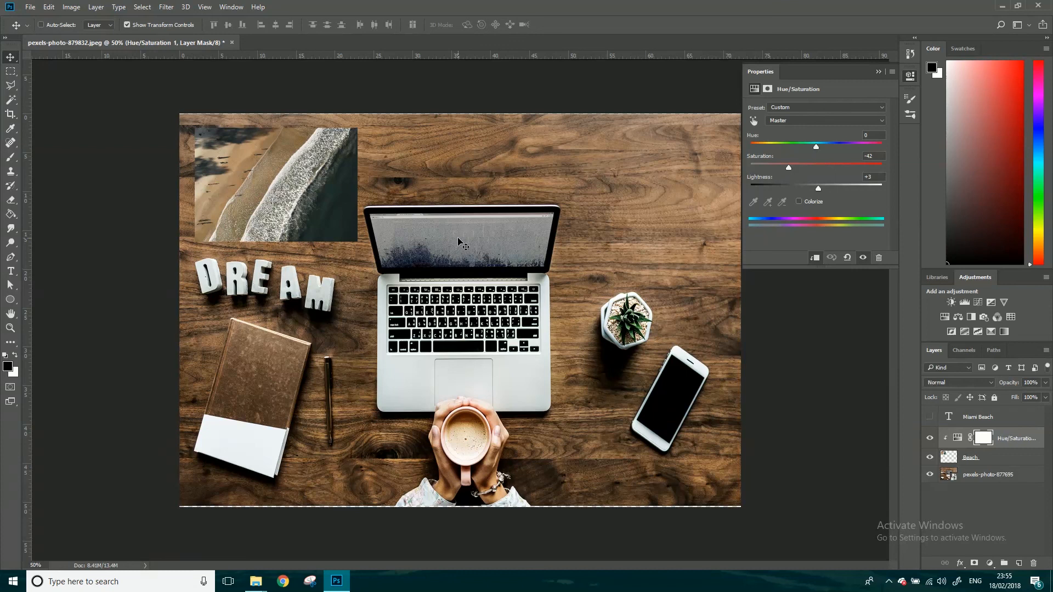
left_click(989, 563)
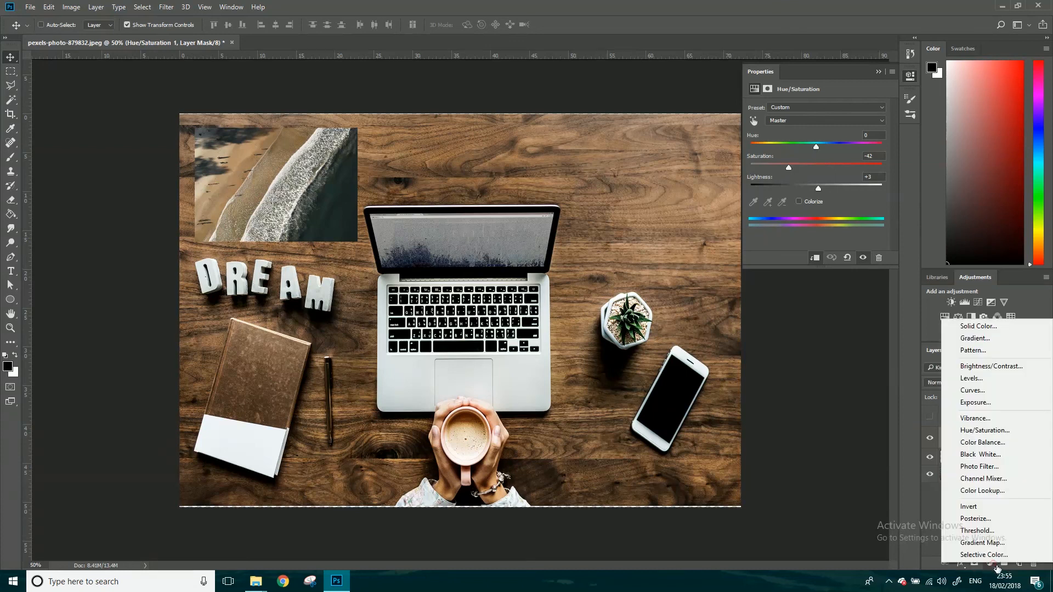
left_click(922, 503)
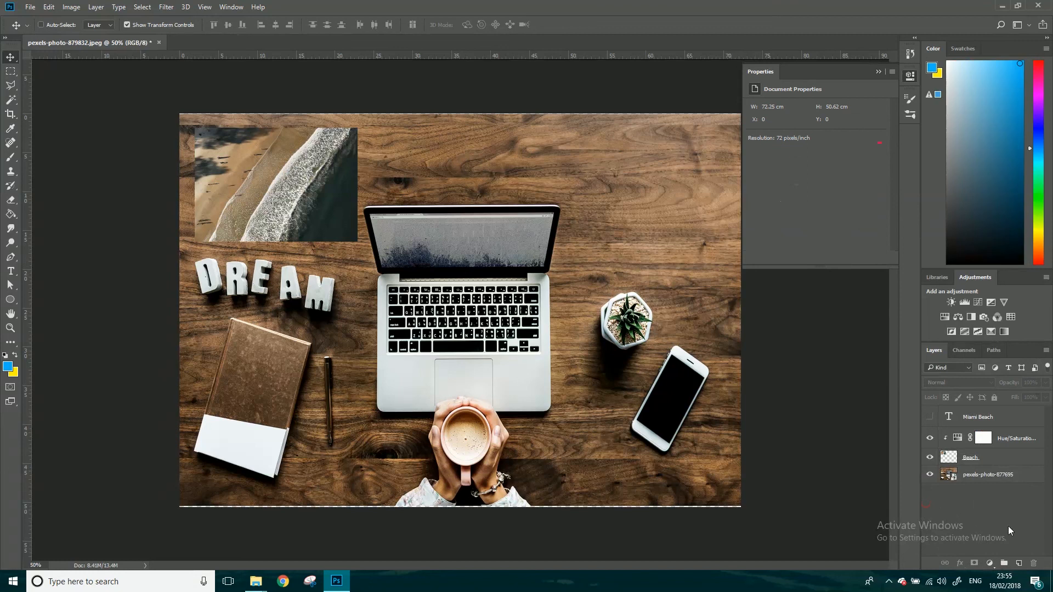